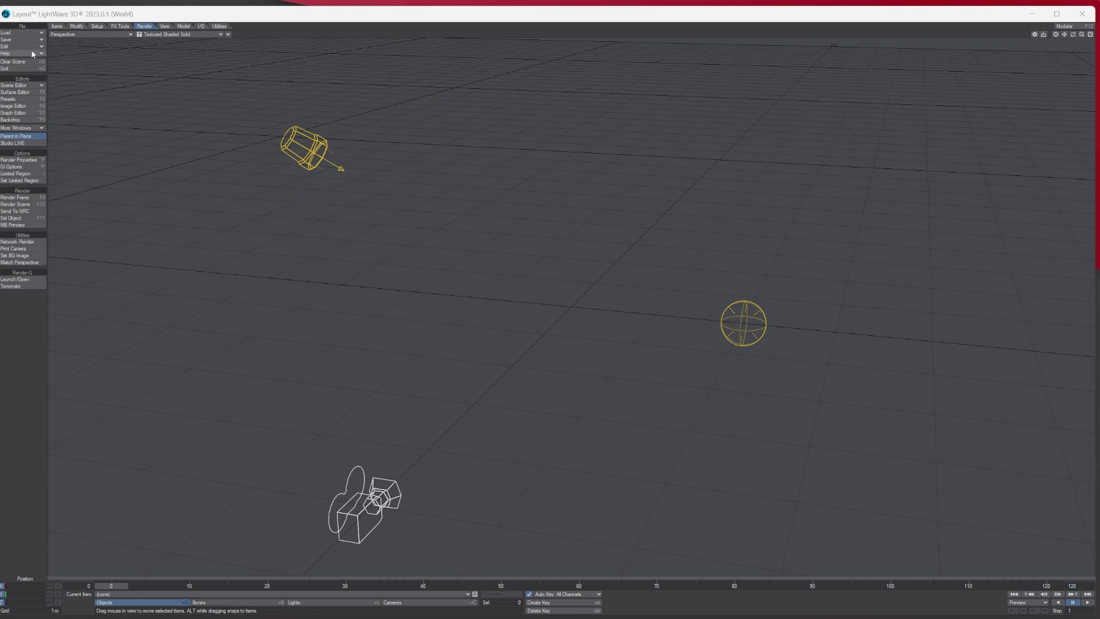
In Display preferences, switch Viewport Layout to Quad, then to 1 Top, 3 Bottom.
click(14, 47)
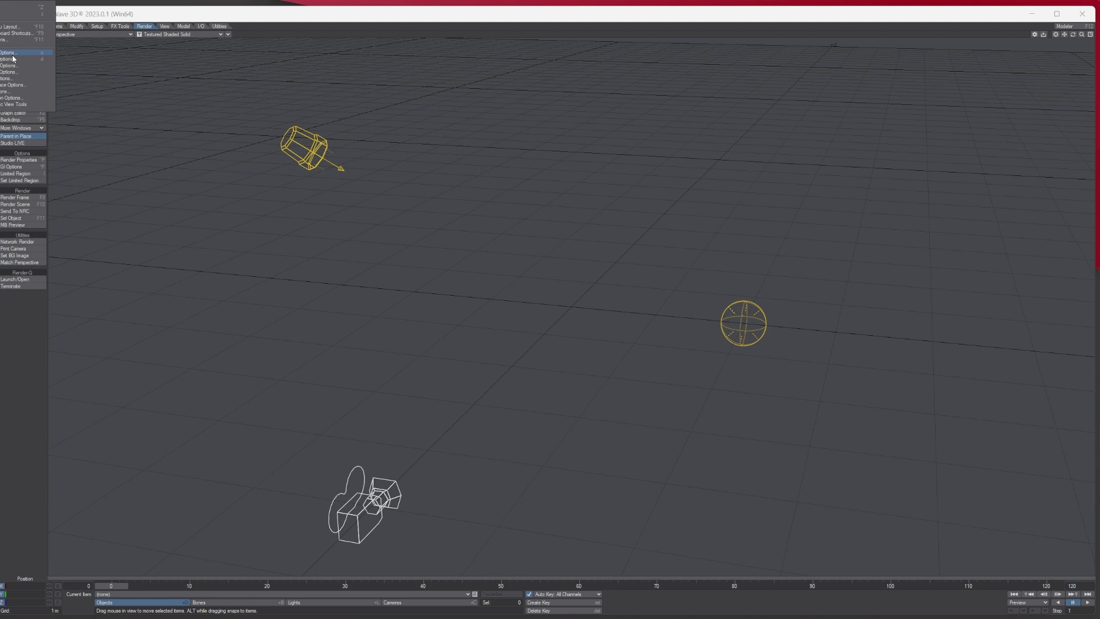
click(13, 61)
drag(196, 86, 524, 85)
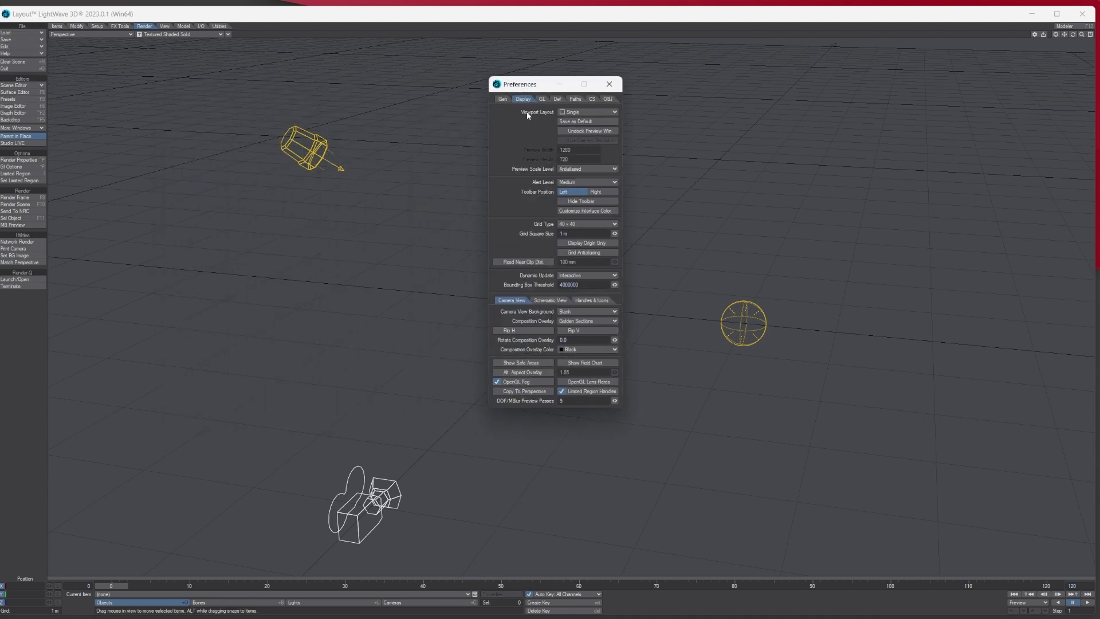
click(583, 115)
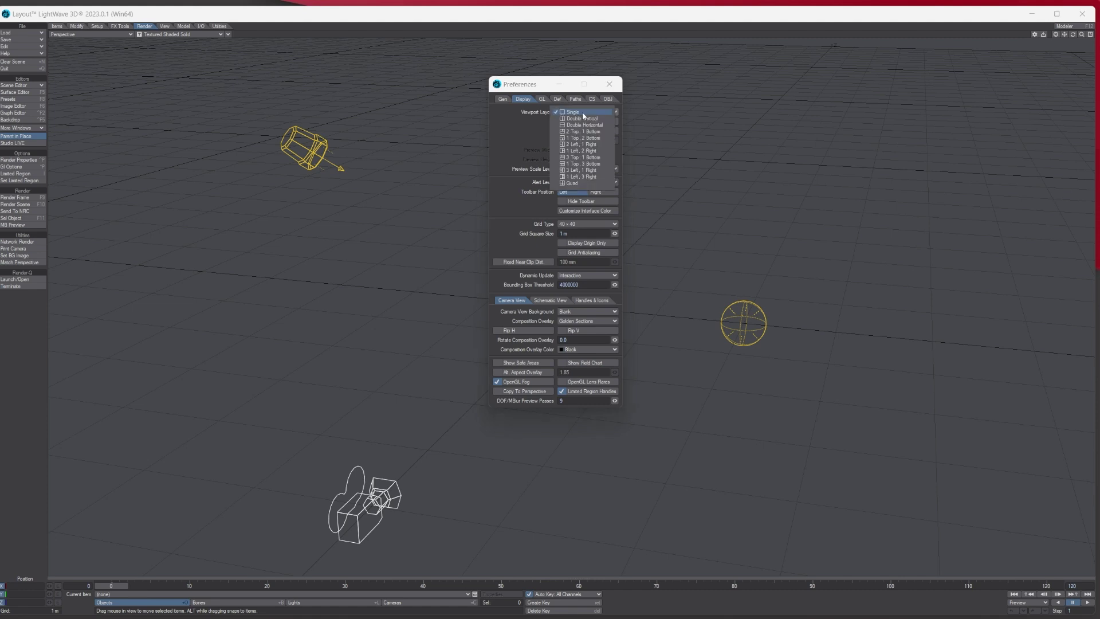
click(572, 183)
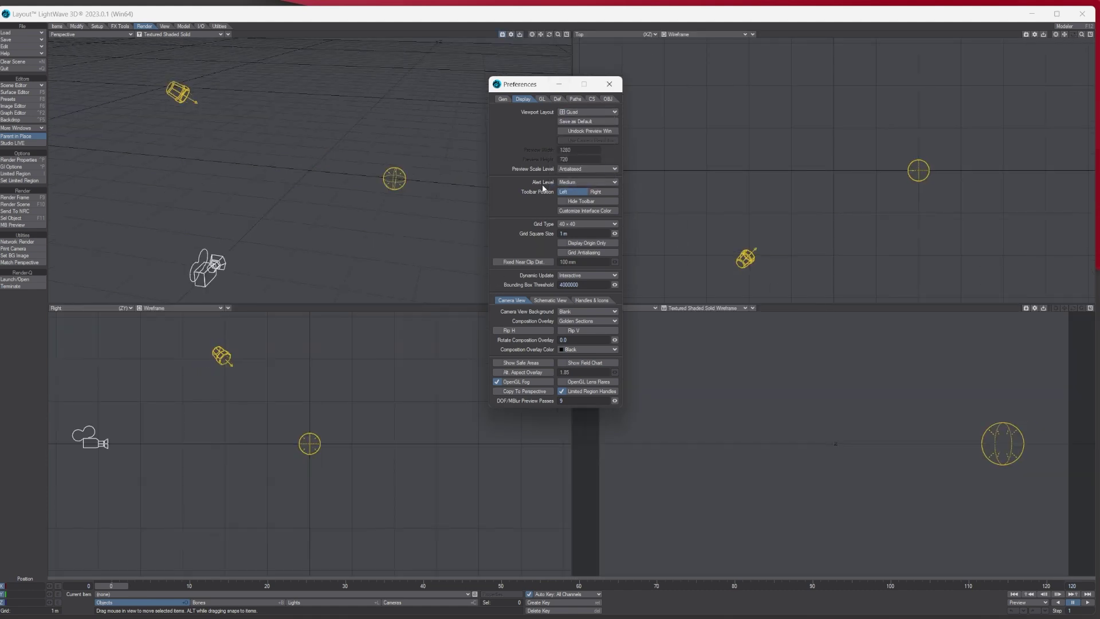
click(570, 117)
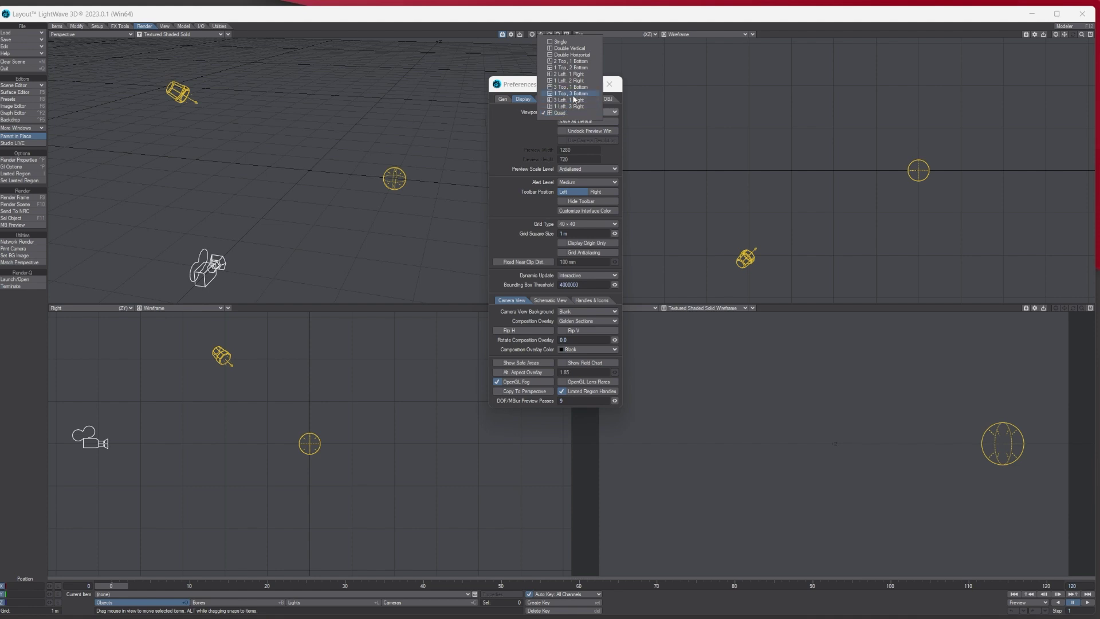
click(568, 93)
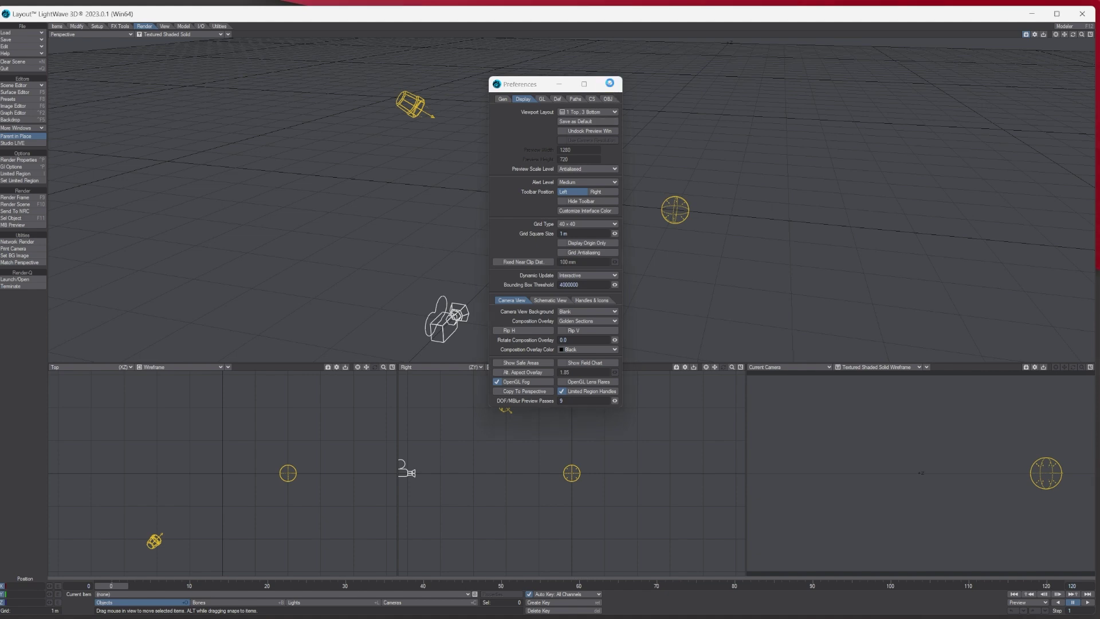
Close Preferences and check the view-type menus on the camera and Right viewports.
click(610, 85)
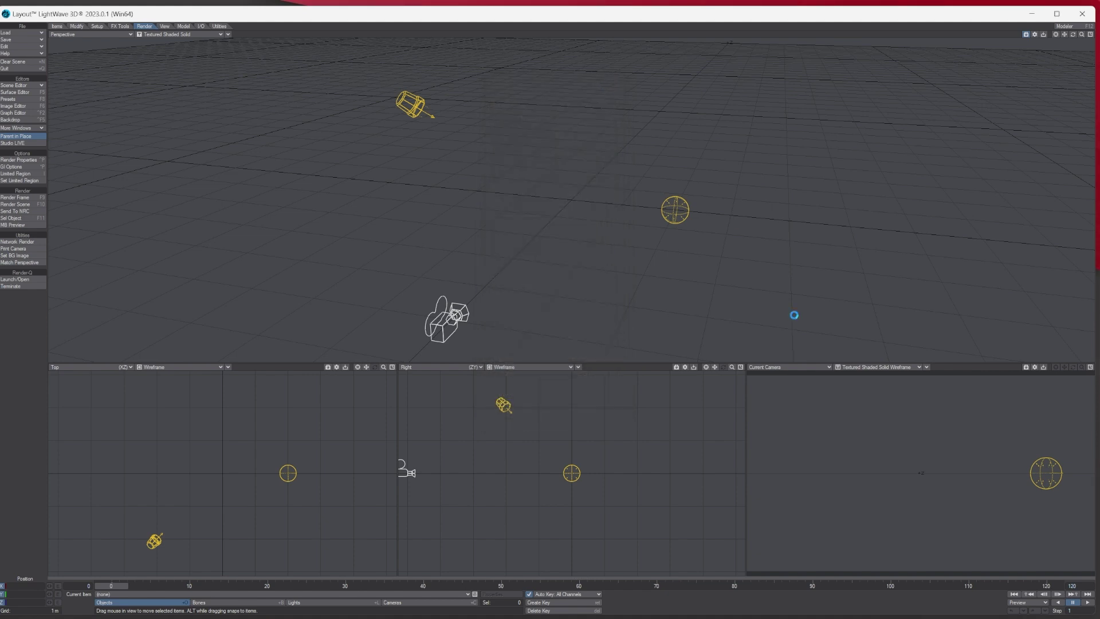
click(777, 371)
mouse_move(758, 369)
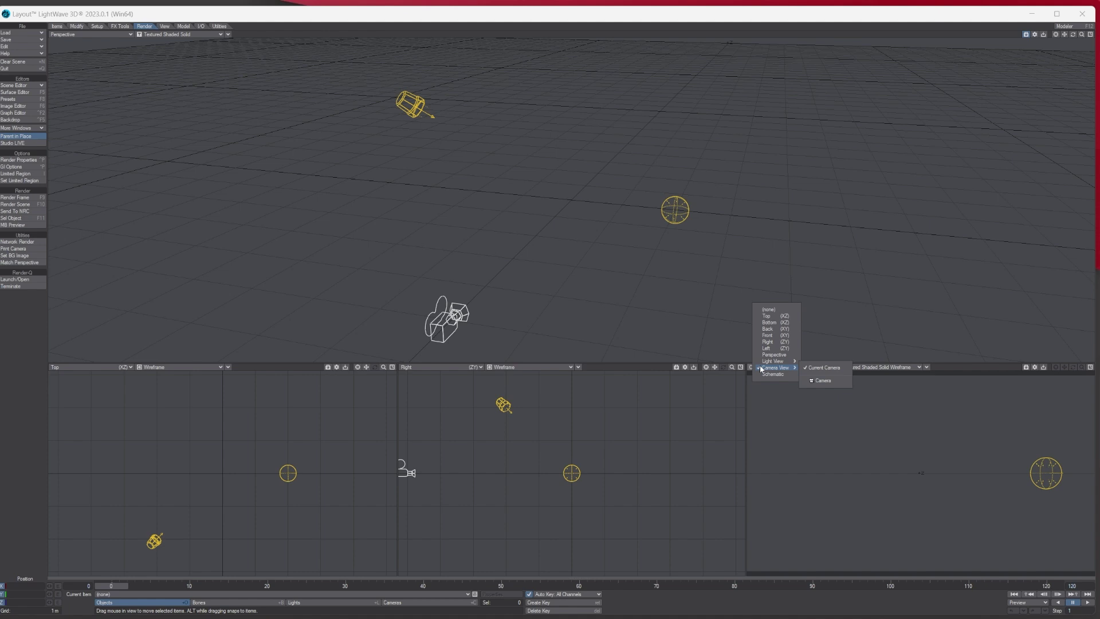
click(616, 365)
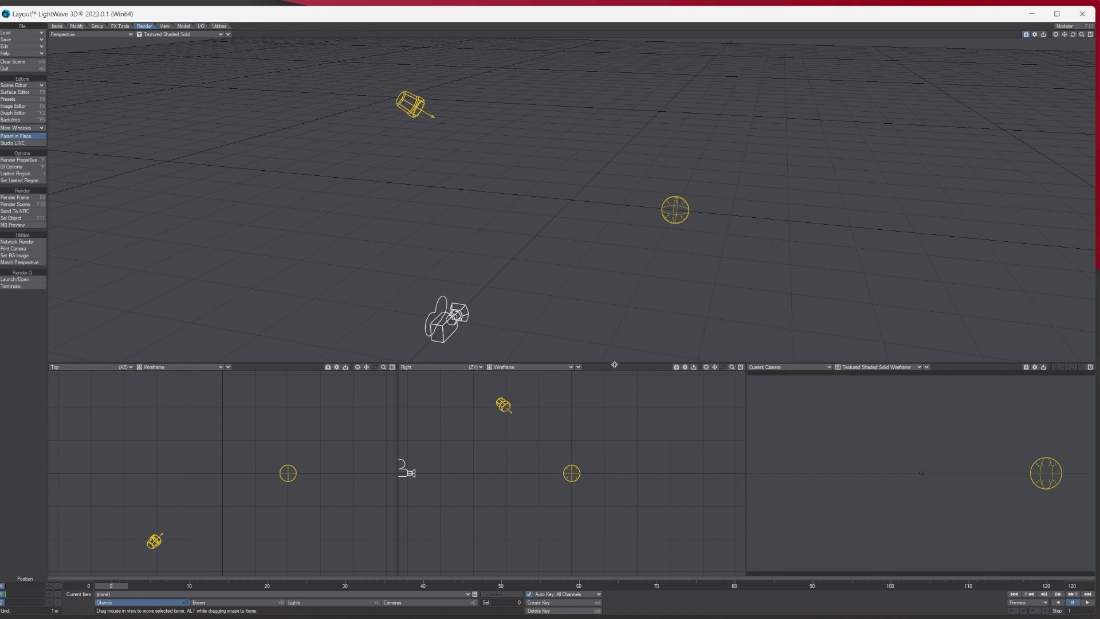
click(423, 368)
Select EnvLight, then Light, then make Camera the current item with Shift+C.
click(679, 211)
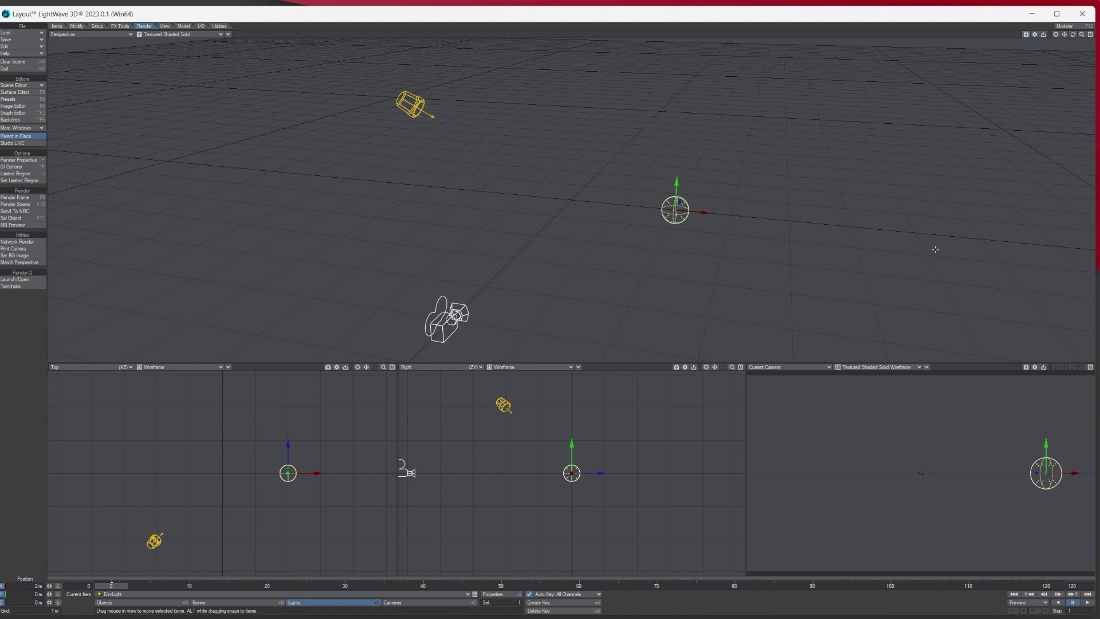
click(408, 104)
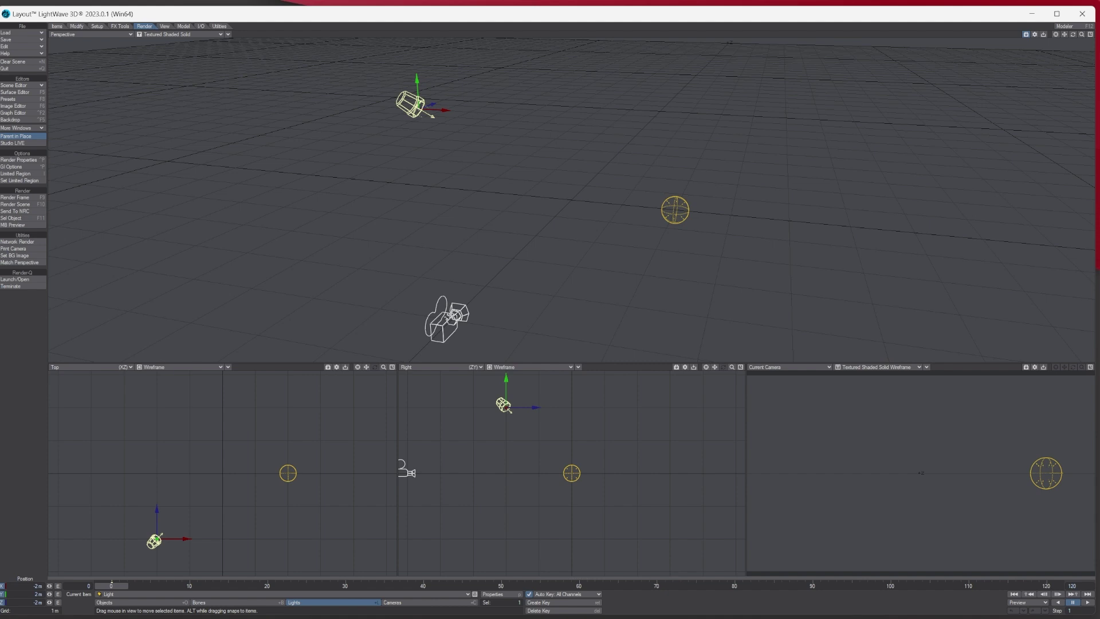
key(shift+c)
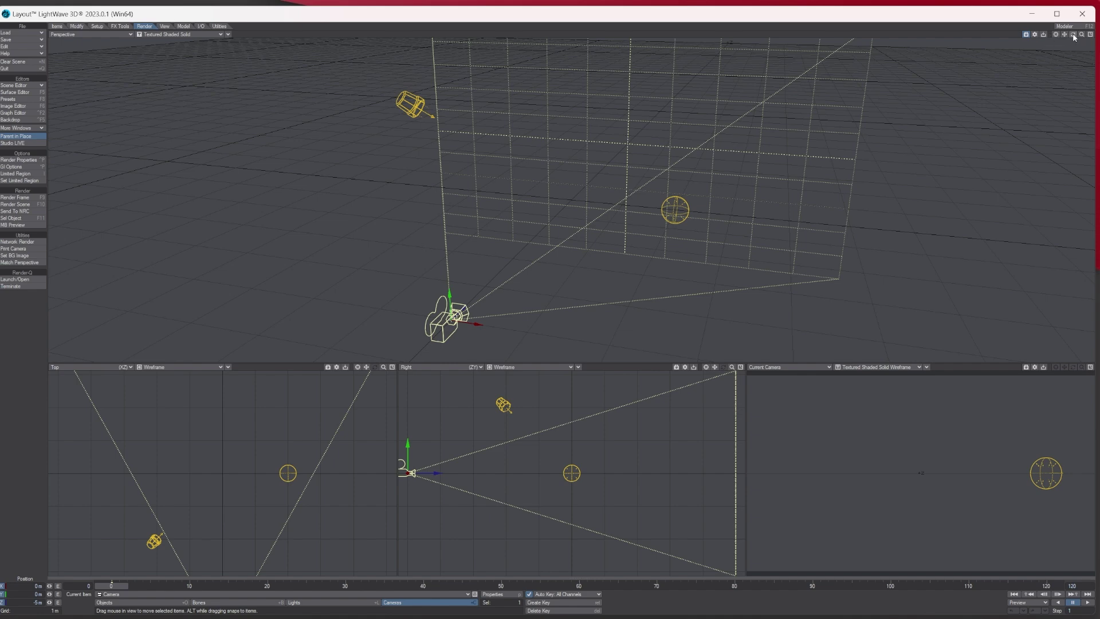
Orbit the Perspective viewport to view the camera's frustum from the side.
mouse_move(1073, 37)
mouse_down()
mouse_move(1036, 39)
mouse_move(1065, 36)
mouse_up()
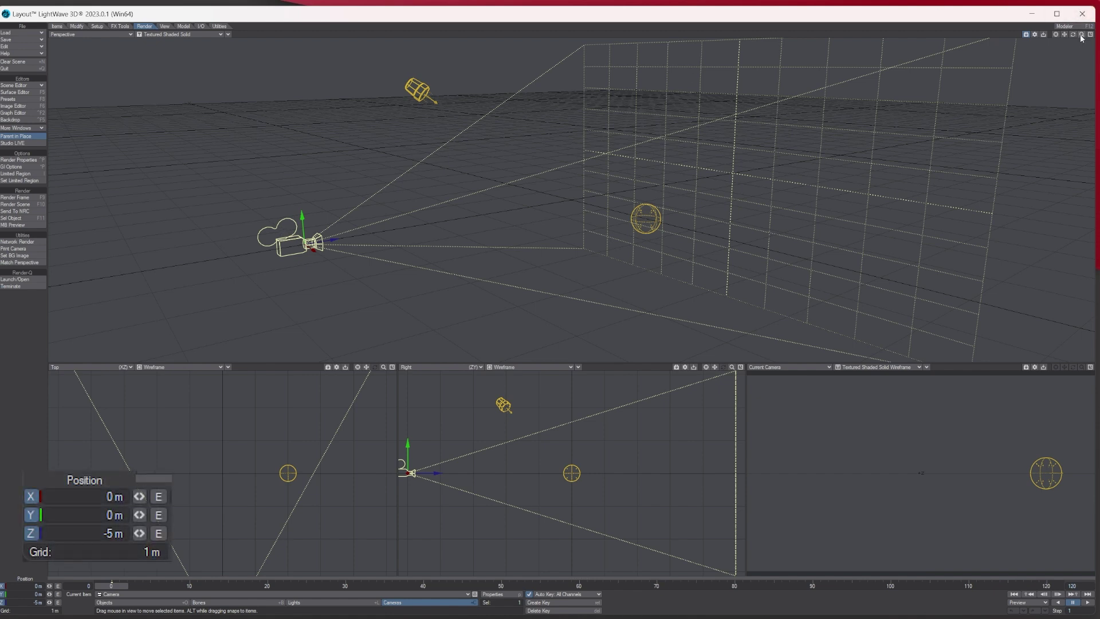
Reframe the Perspective and Right views and slide the camera along Z to about -4.21 m.
mouse_move(1081, 35)
mouse_down()
mouse_move(1054, 36)
mouse_move(1065, 35)
mouse_up()
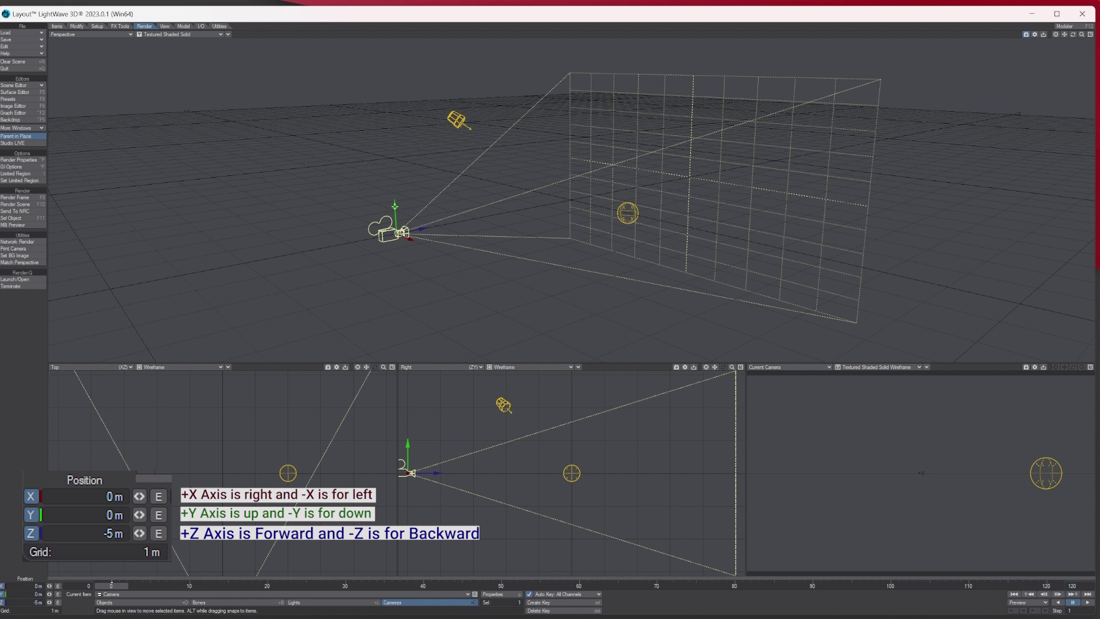
drag(714, 371, 783, 375)
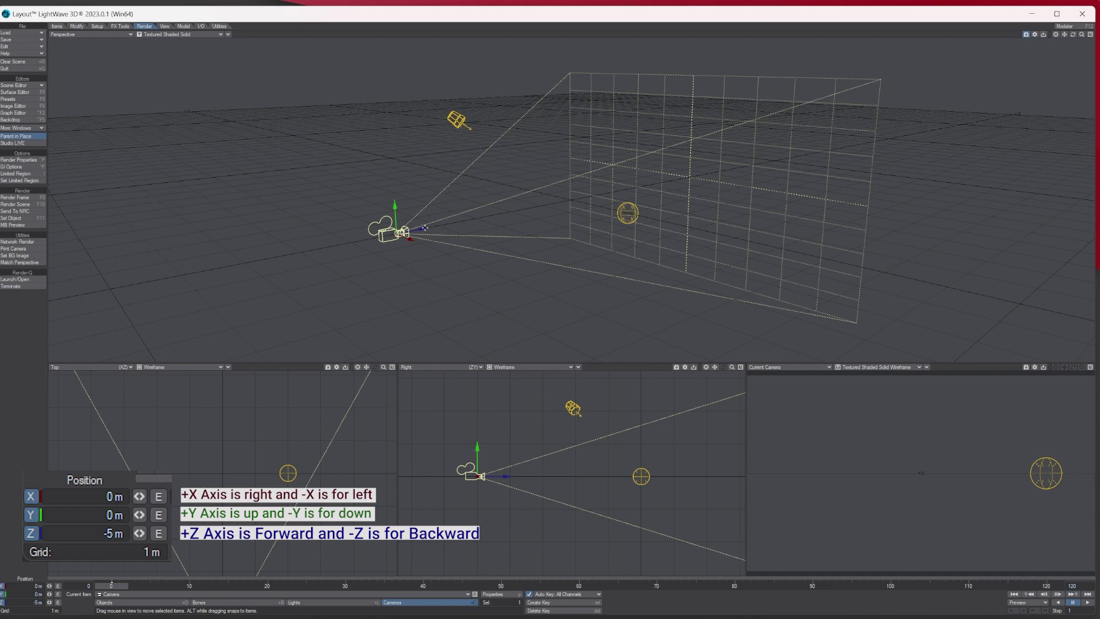
mouse_move(415, 227)
mouse_down()
mouse_move(472, 224)
mouse_move(374, 238)
mouse_move(430, 229)
mouse_up()
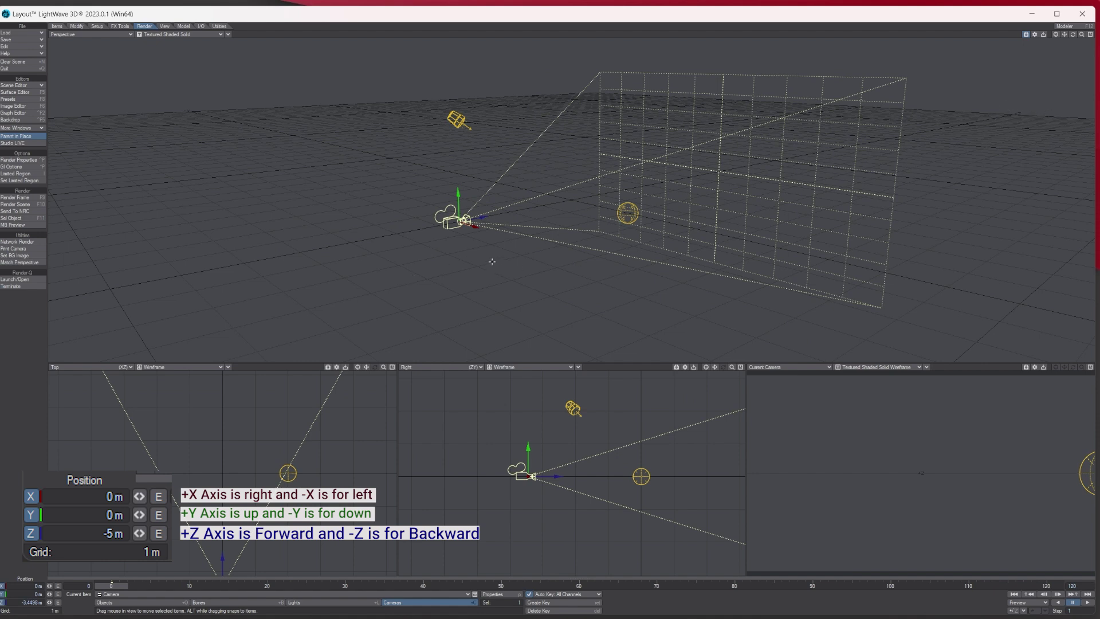
drag(480, 217, 468, 263)
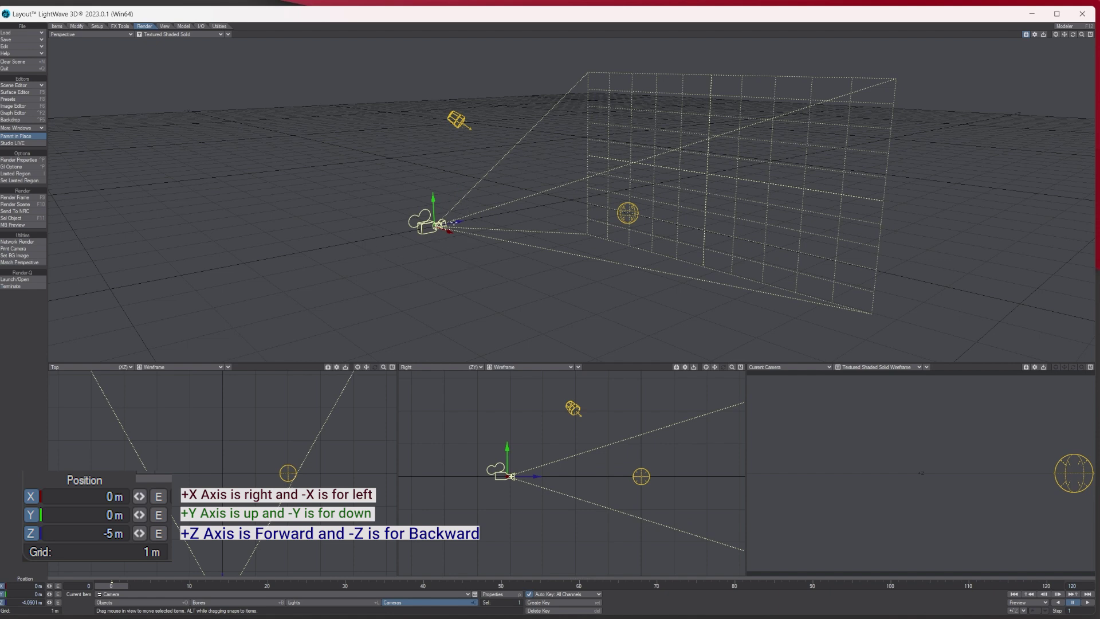
drag(456, 222, 434, 228)
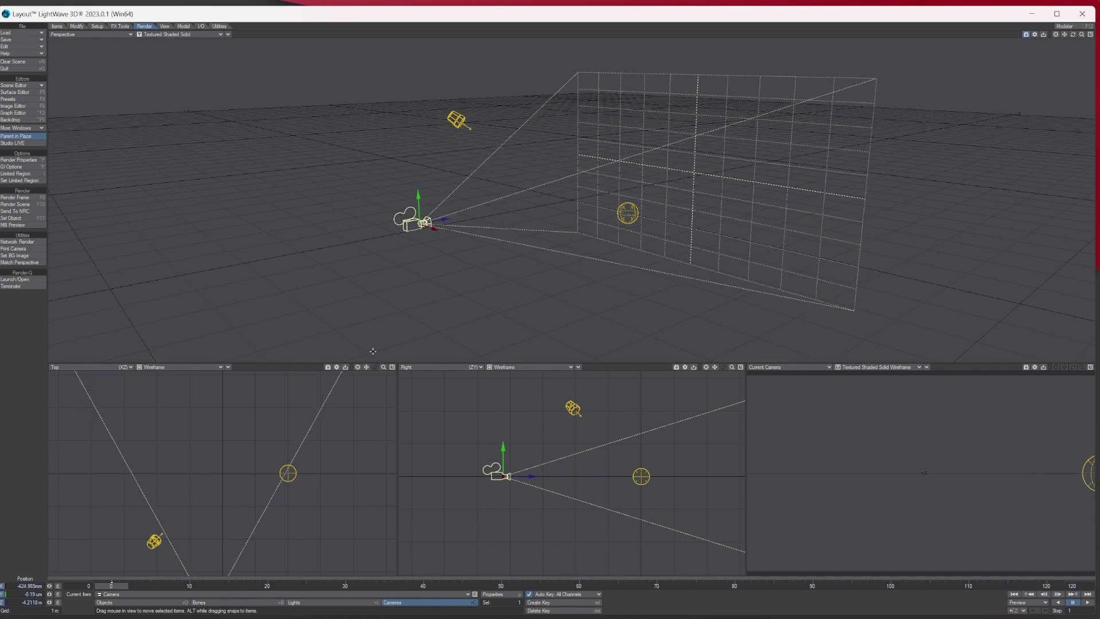
Raise the camera about 332 mm, then shift it to roughly X 446 mm, Z -3.56 m.
drag(366, 367, 379, 246)
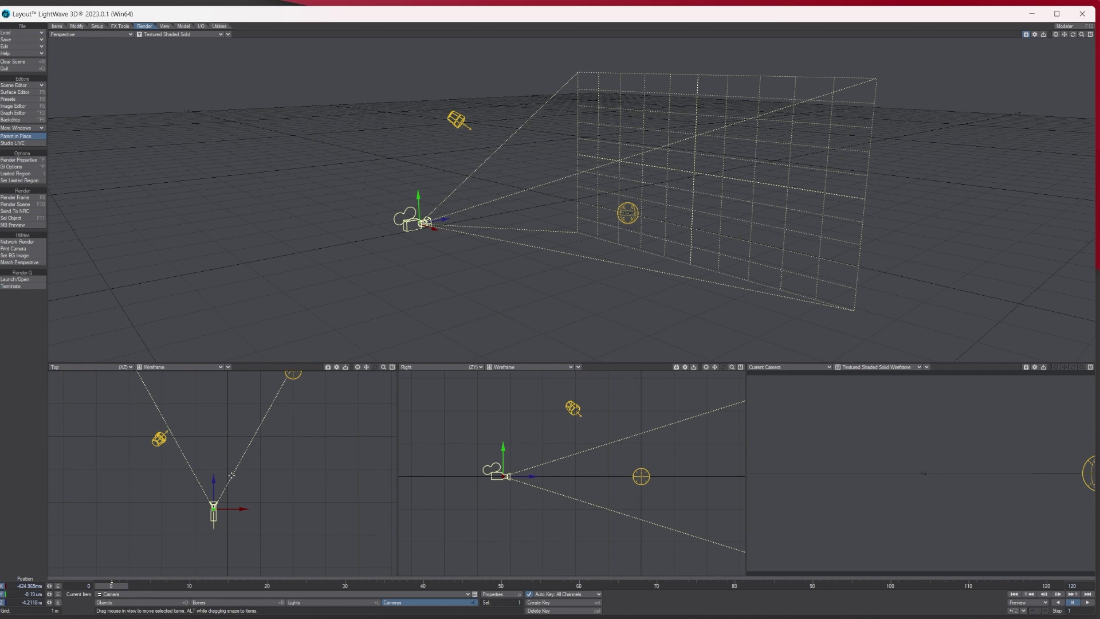
drag(419, 196, 445, 205)
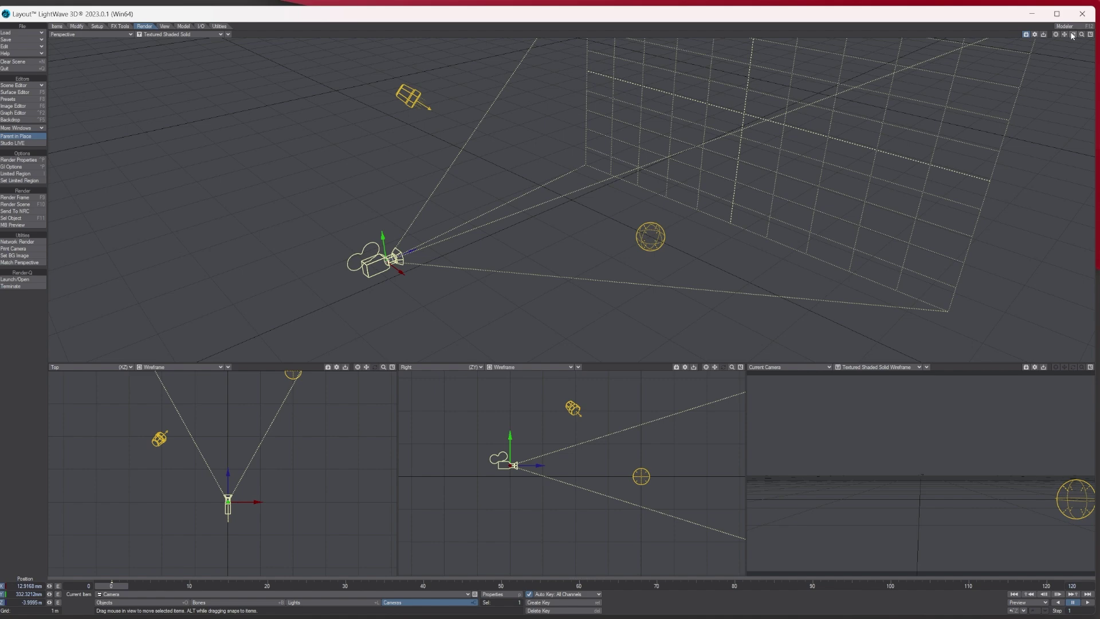
drag(1073, 34, 1072, 34)
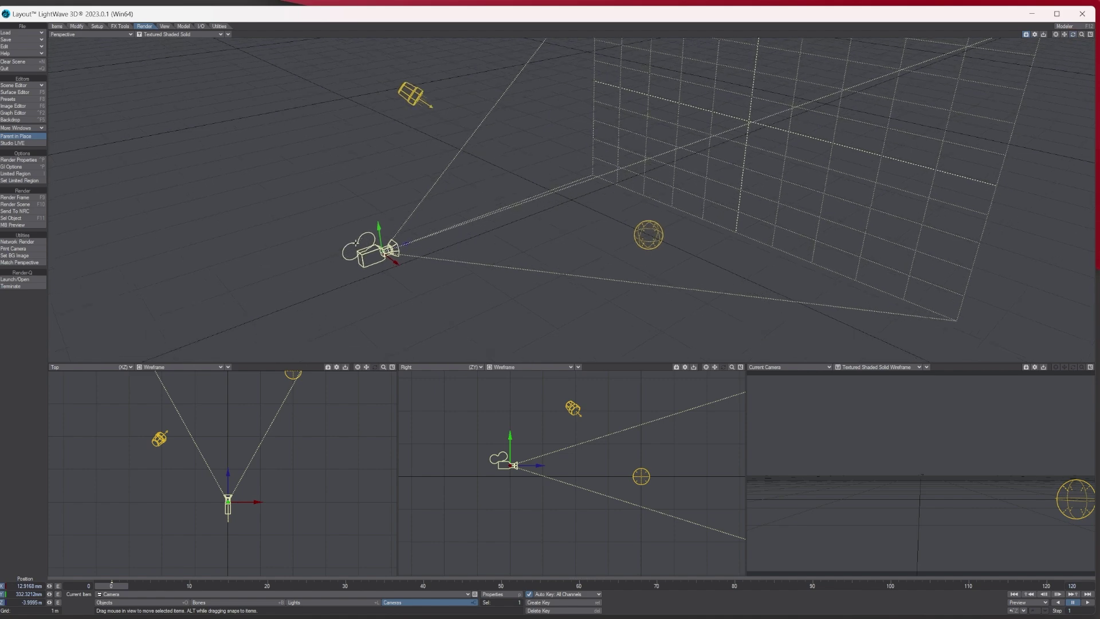
drag(359, 244, 410, 248)
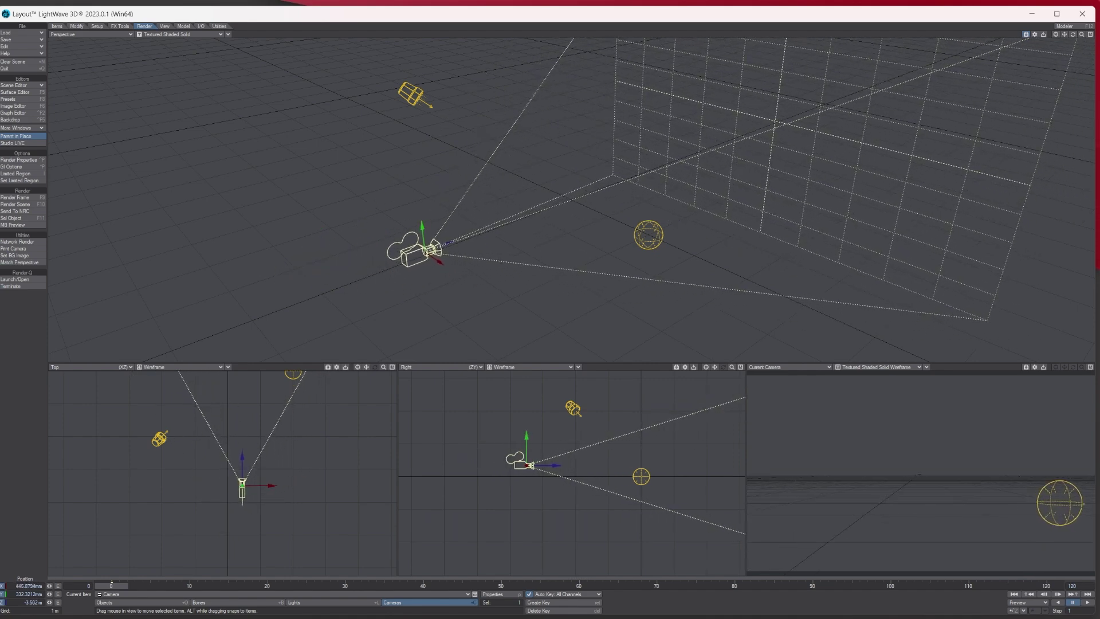
Switch to the Rotate tool and turn the camera's heading to about 6.40°.
click(77, 26)
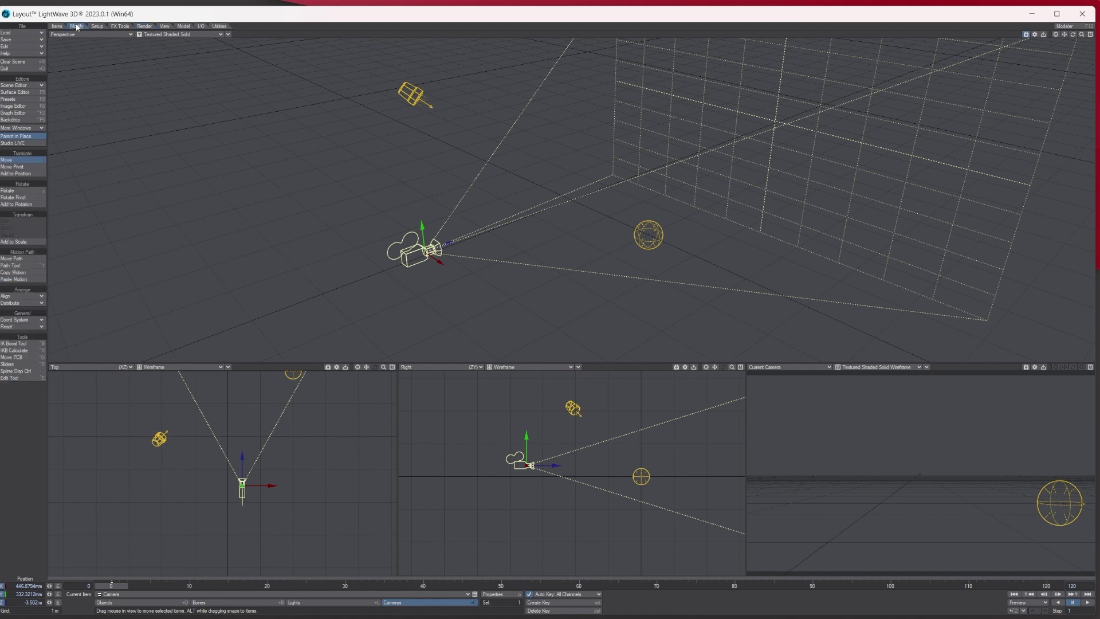
click(34, 192)
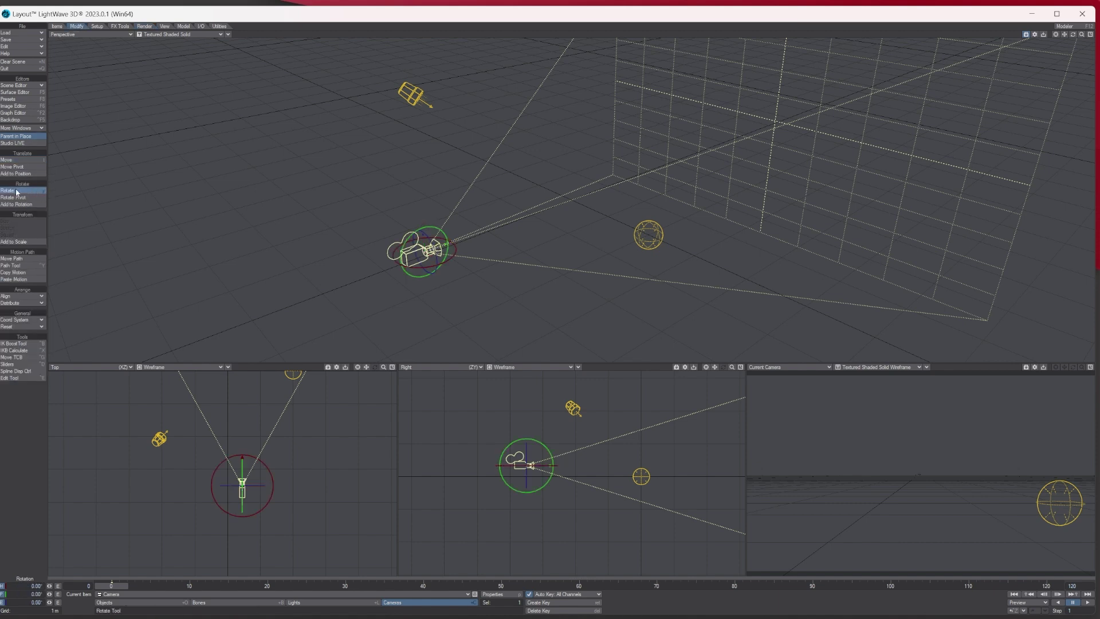
drag(1073, 35, 1048, 38)
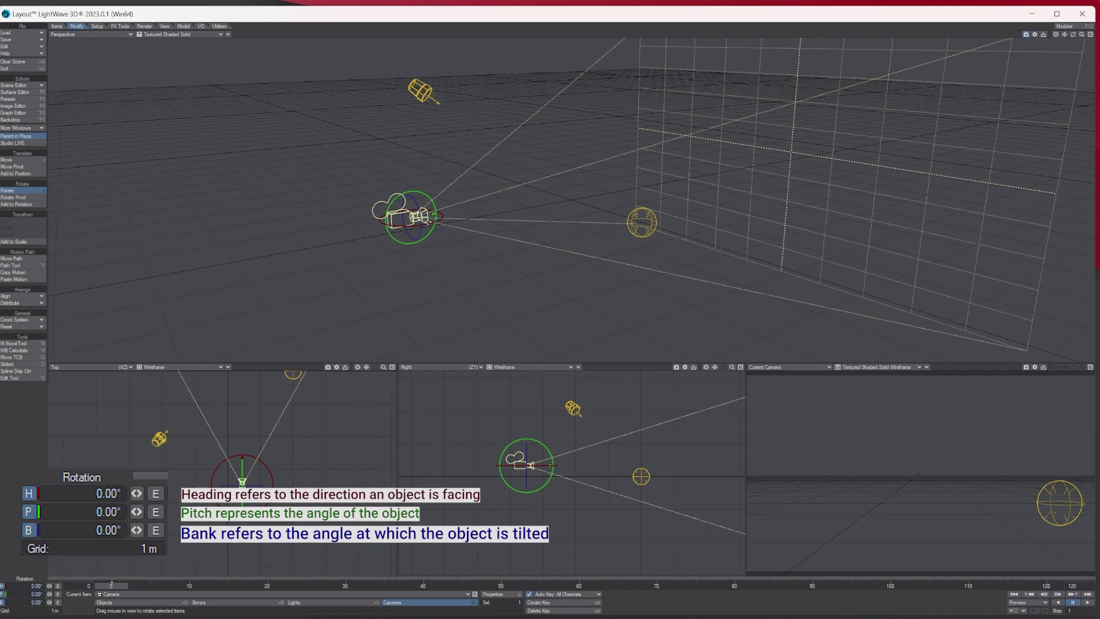
mouse_move(422, 193)
mouse_down()
mouse_move(401, 194)
mouse_move(450, 195)
mouse_move(385, 195)
mouse_move(449, 196)
mouse_move(424, 195)
mouse_up()
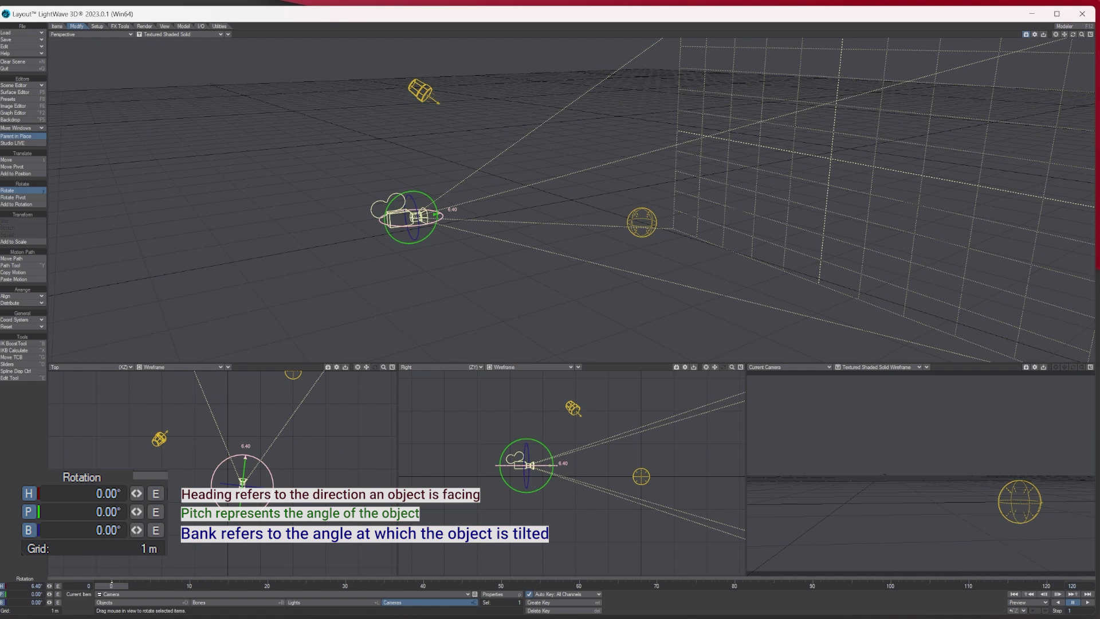
Set the camera's heading to 90°, then back to 0°.
click(28, 586)
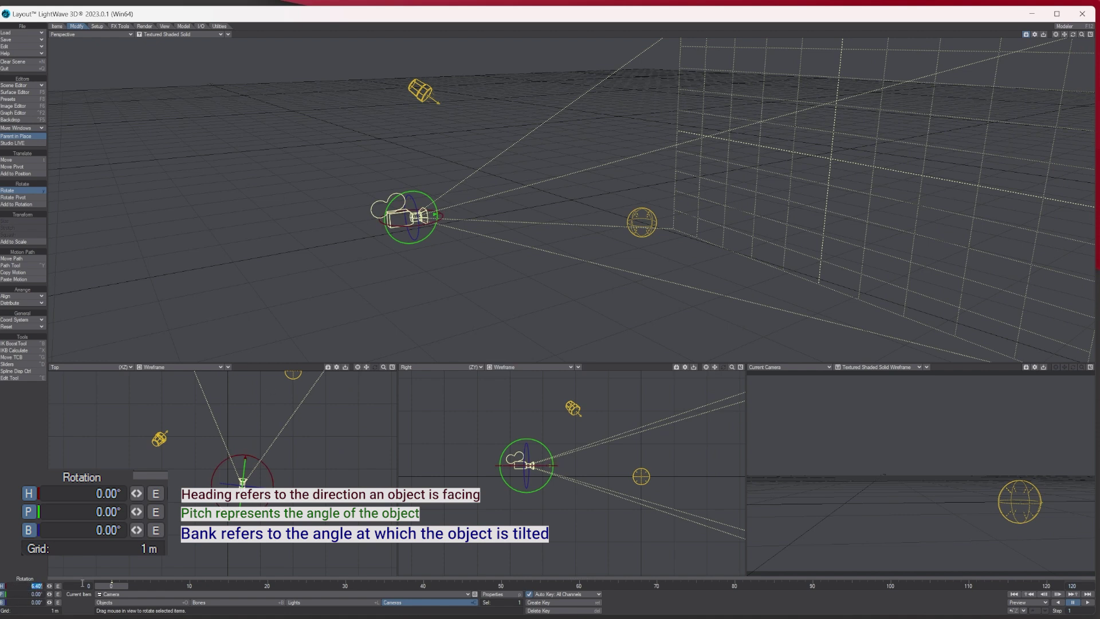
text(90)
key(Tab)
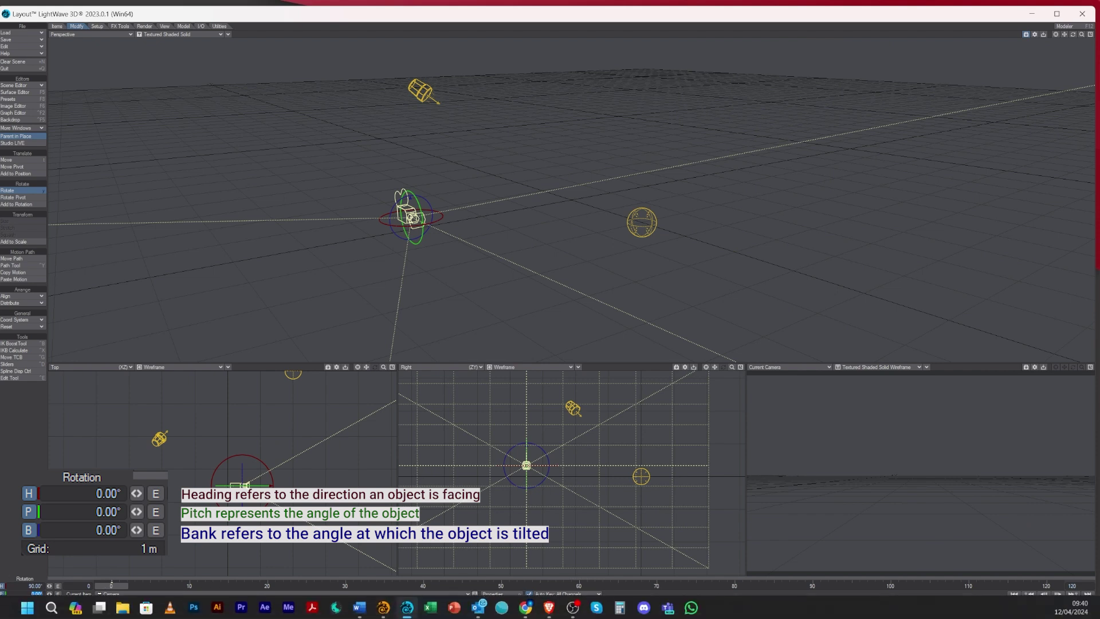
drag(27, 586, 88, 584)
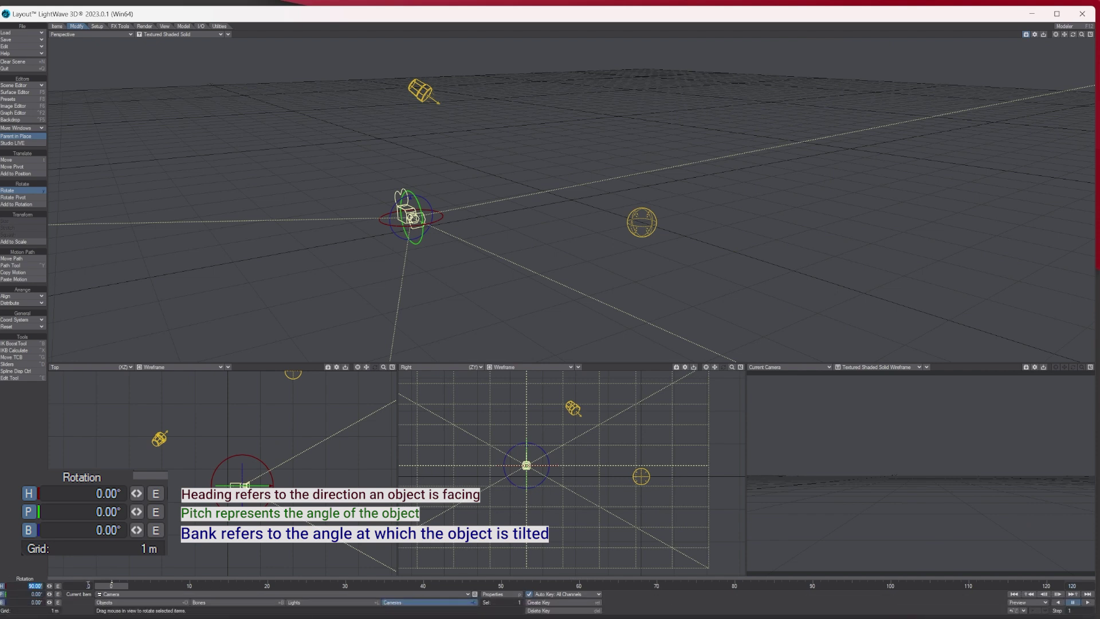
text(0)
key(Tab)
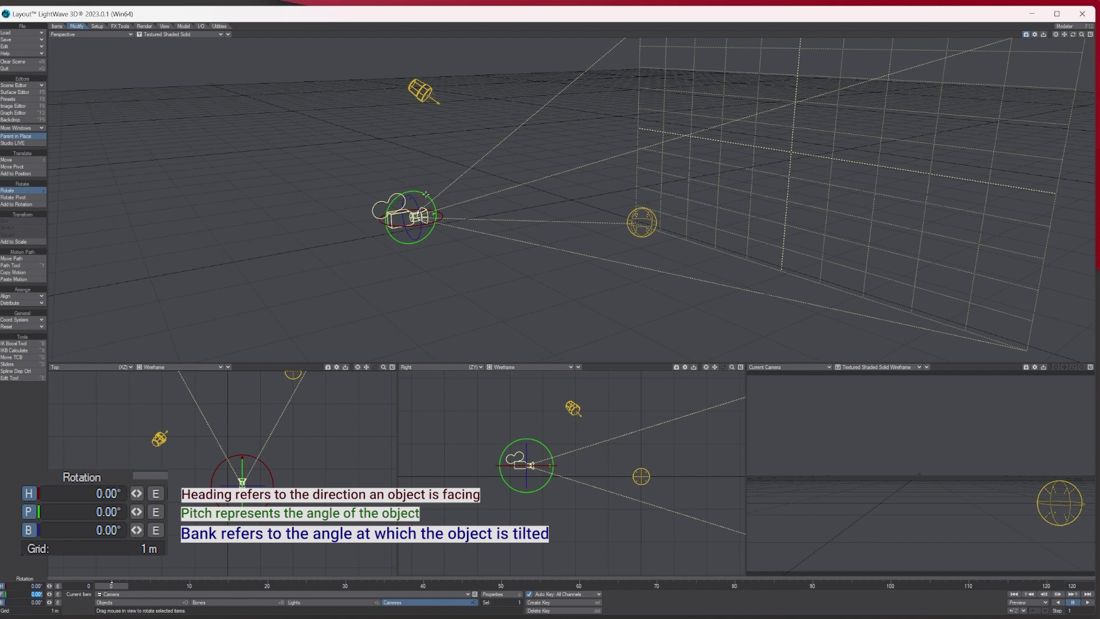
Fine-tune the camera's pitch, heading and bank, with bank at 1.90°.
drag(421, 195, 401, 211)
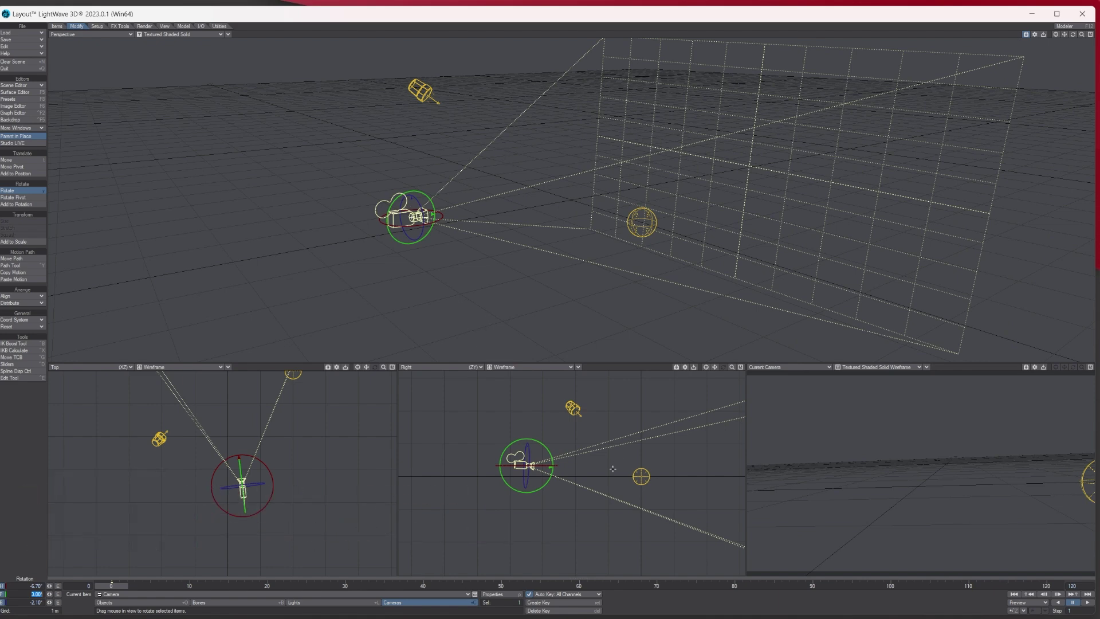
drag(541, 446, 540, 455)
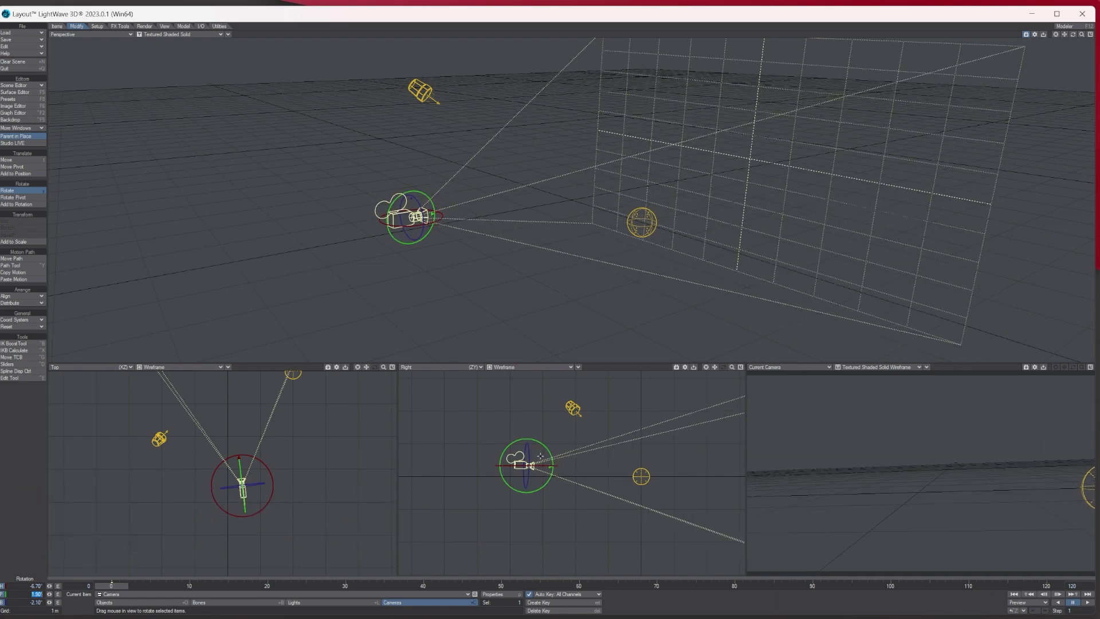
mouse_move(236, 455)
mouse_down()
mouse_move(247, 455)
mouse_move(233, 456)
mouse_up()
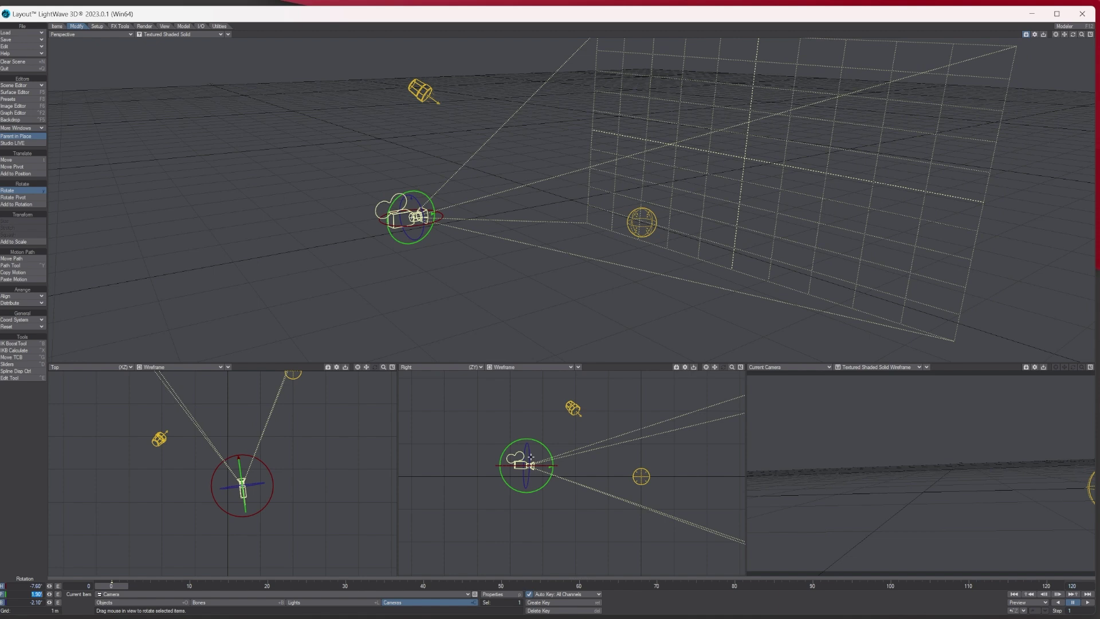
drag(531, 457, 533, 457)
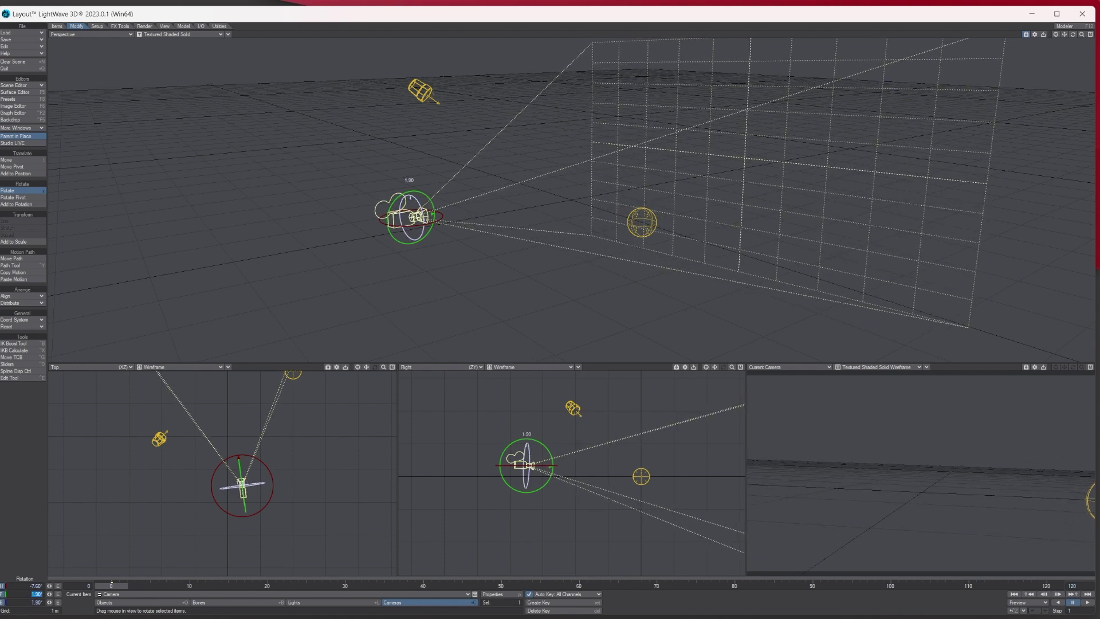
Move the camera back and left to Y 584 mm, then open the load options.
click(12, 161)
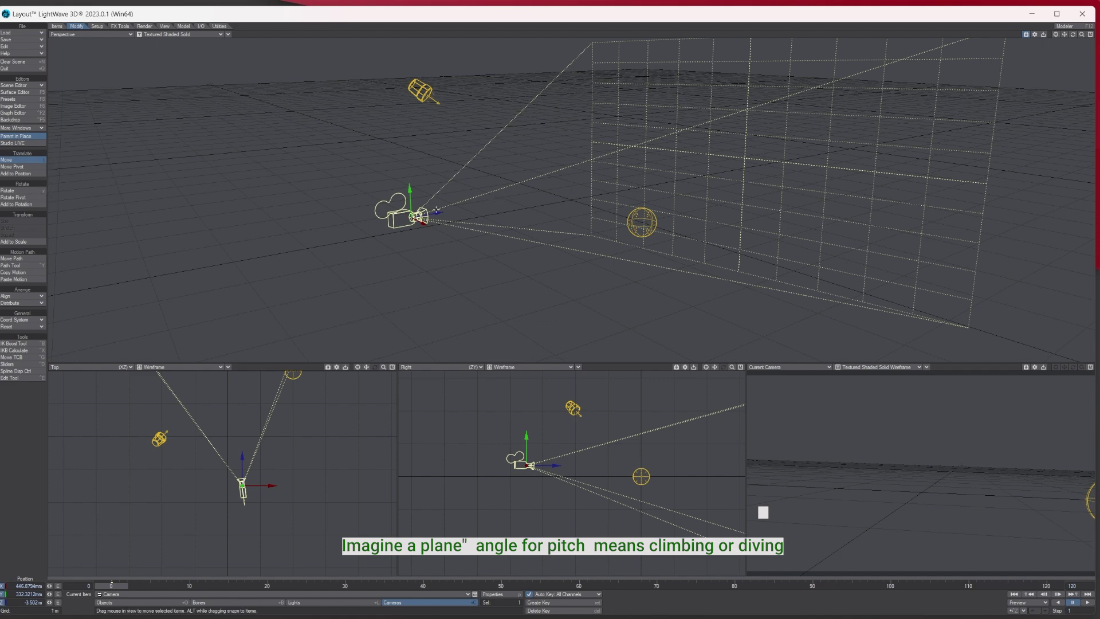
drag(437, 211, 364, 183)
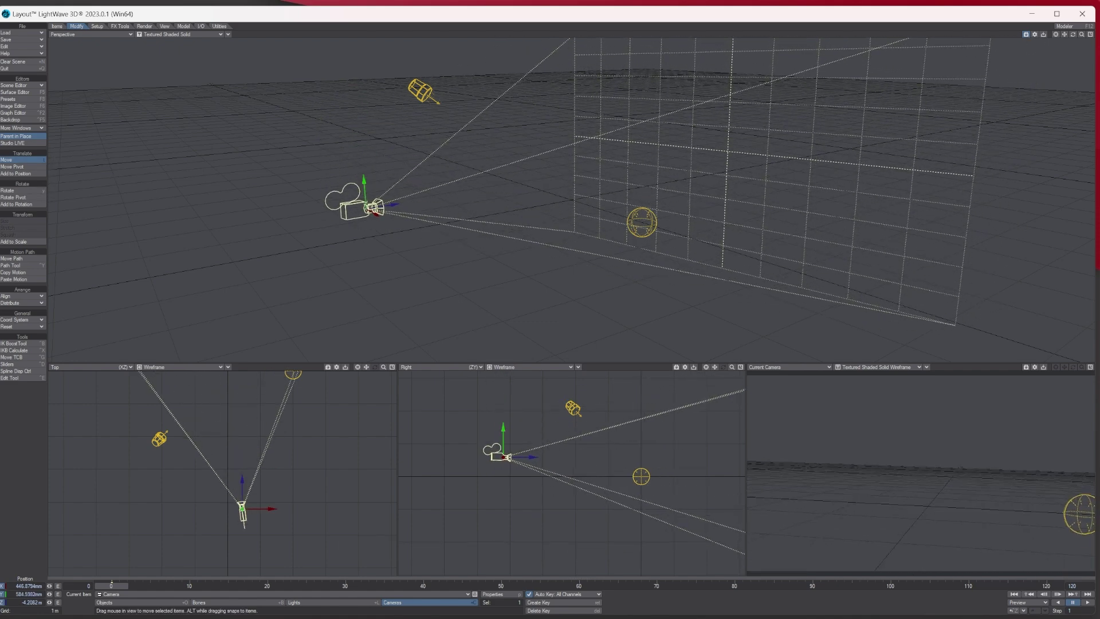
click(18, 33)
Load the most recent scene, Dragon.lws.
mouse_move(19, 38)
click(139, 37)
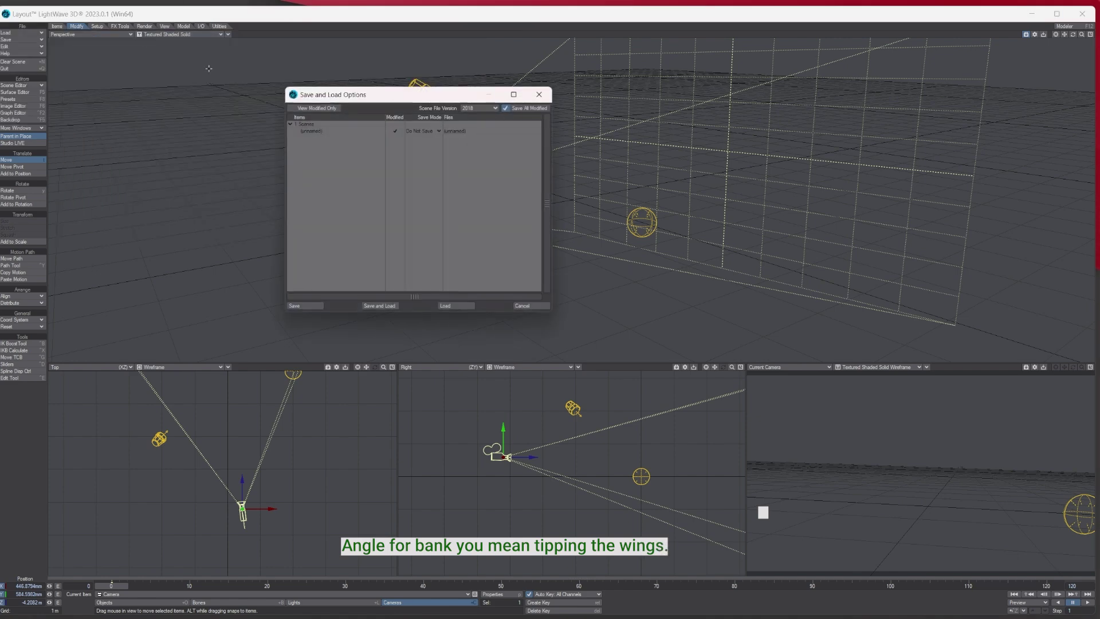
click(461, 305)
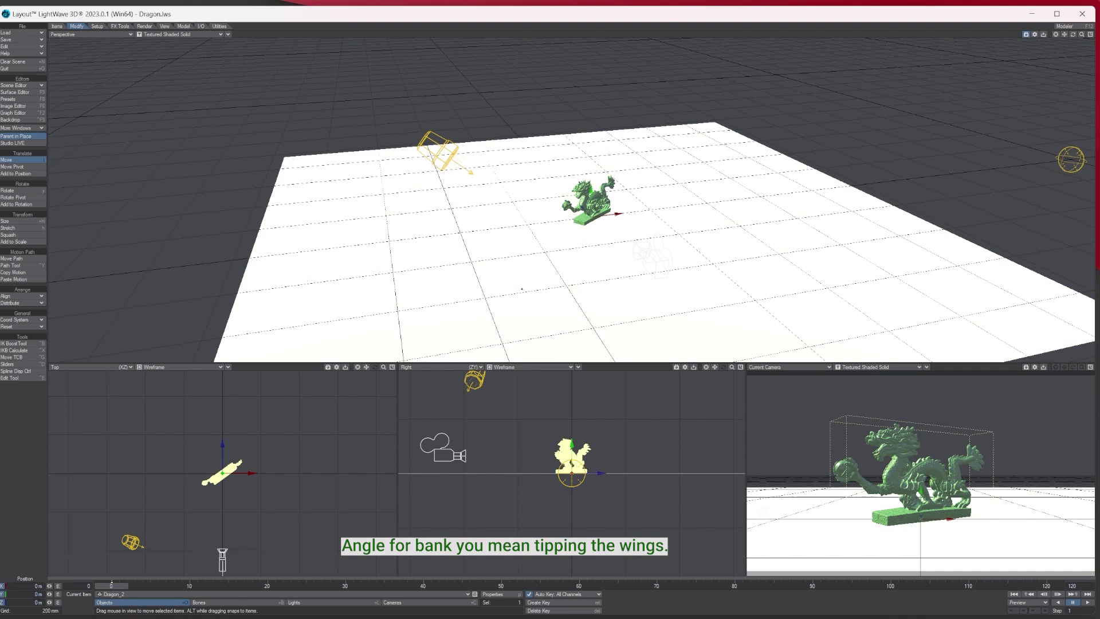
Select the camera and set the Current Camera viewport shading to VPR.
click(462, 455)
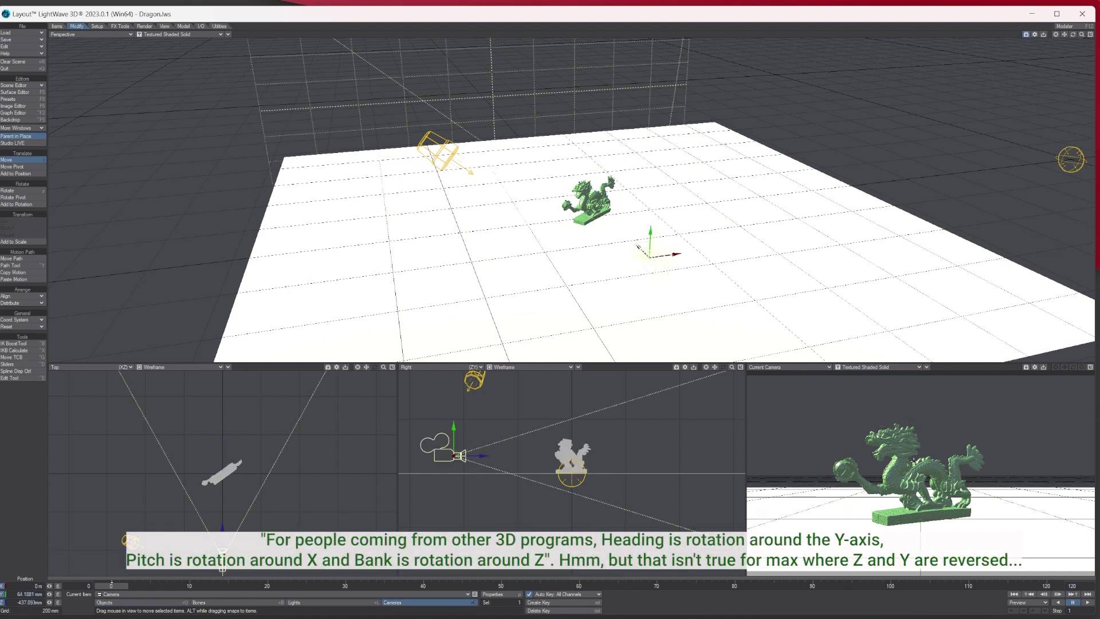
click(873, 367)
click(872, 386)
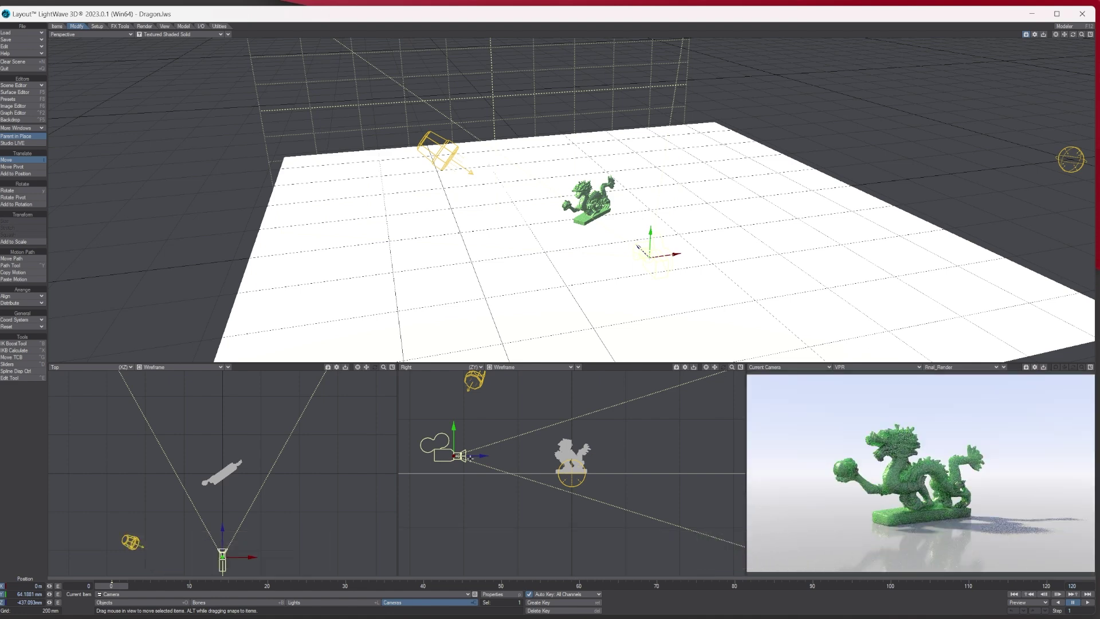
Move the camera closer and above the dragon, then pitch it down to frame the statue.
drag(480, 456, 498, 455)
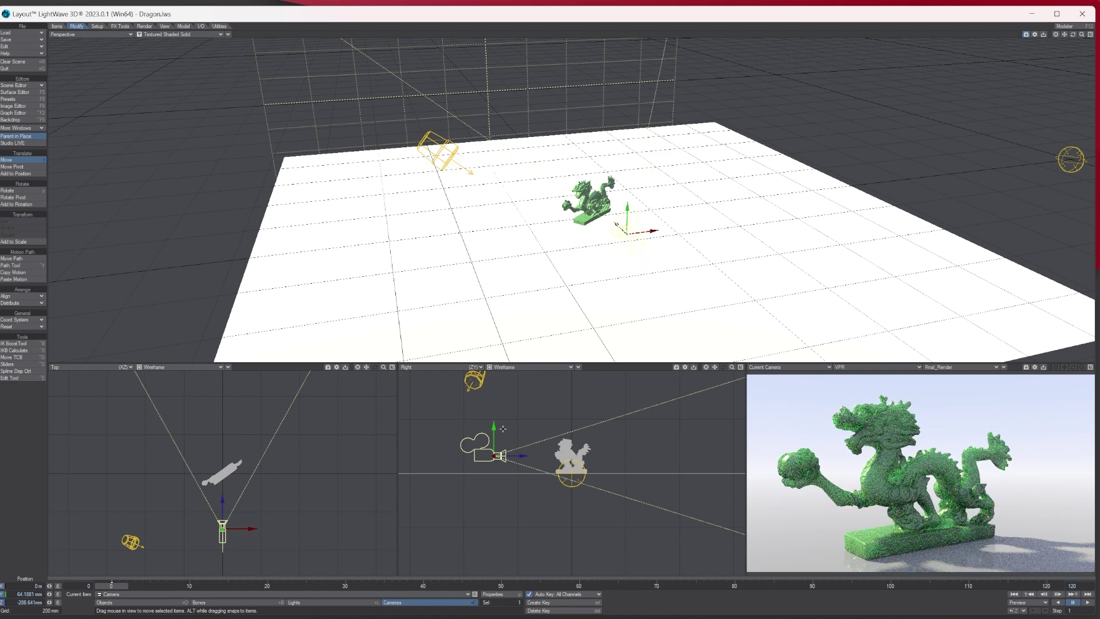
mouse_move(499, 455)
mouse_down()
mouse_move(499, 419)
mouse_move(499, 434)
mouse_up()
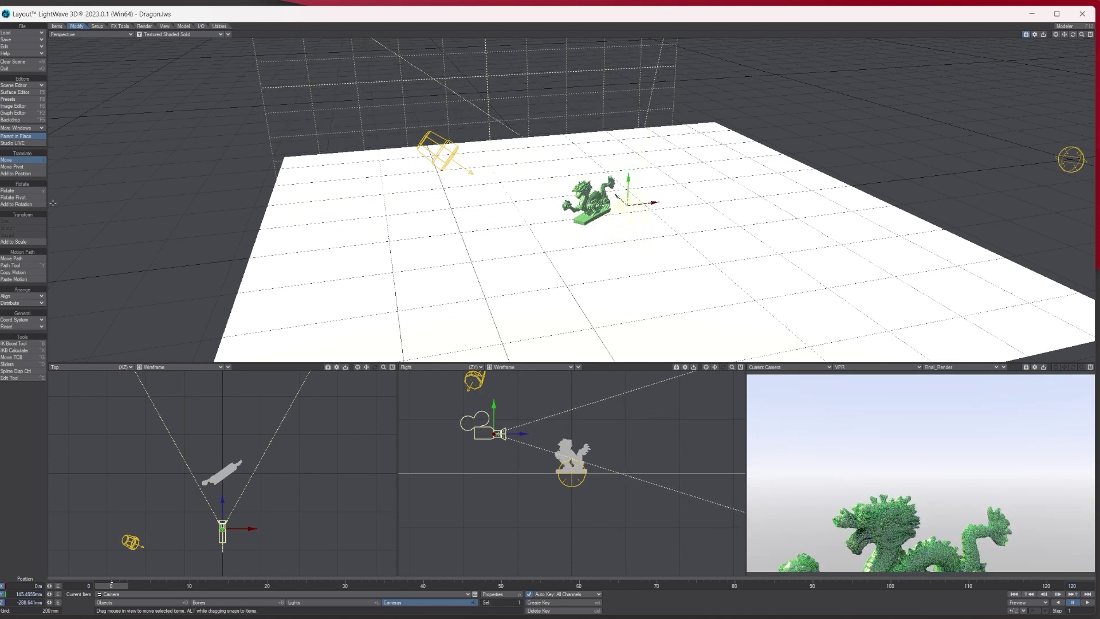
click(37, 192)
click(37, 192)
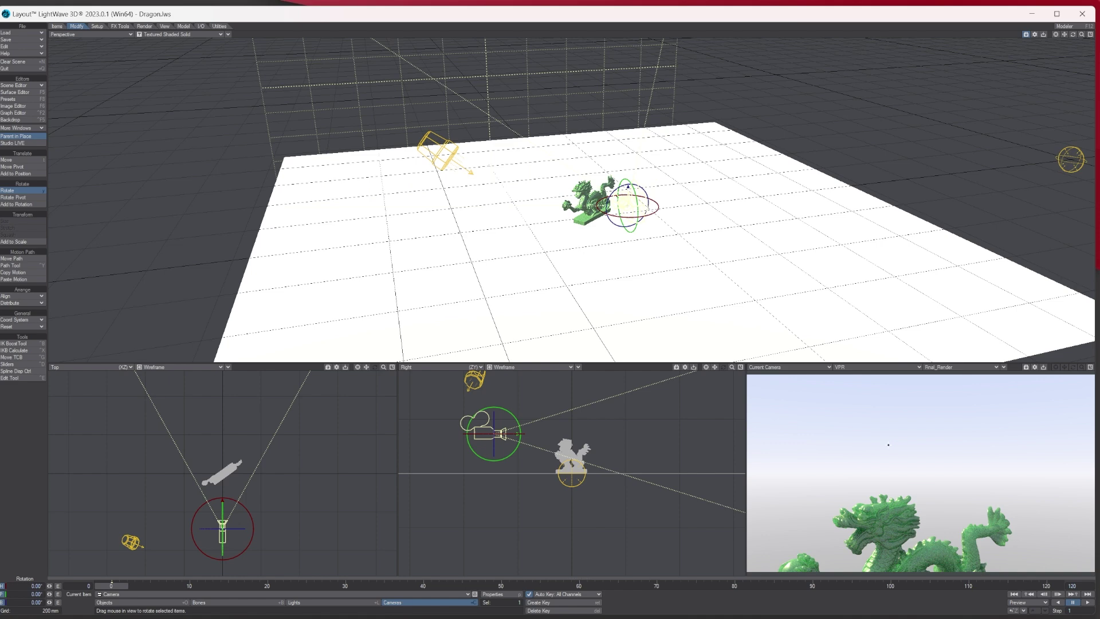
drag(886, 440, 880, 462)
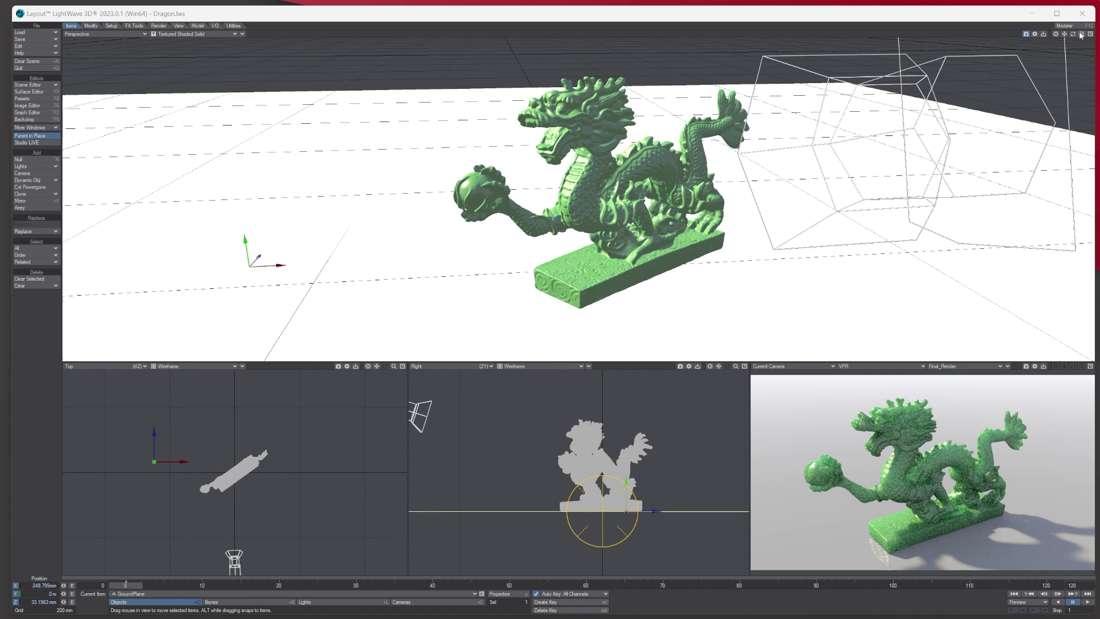
Zoom the perspective and right views out and make the camera the current item.
drag(1081, 35, 1043, 35)
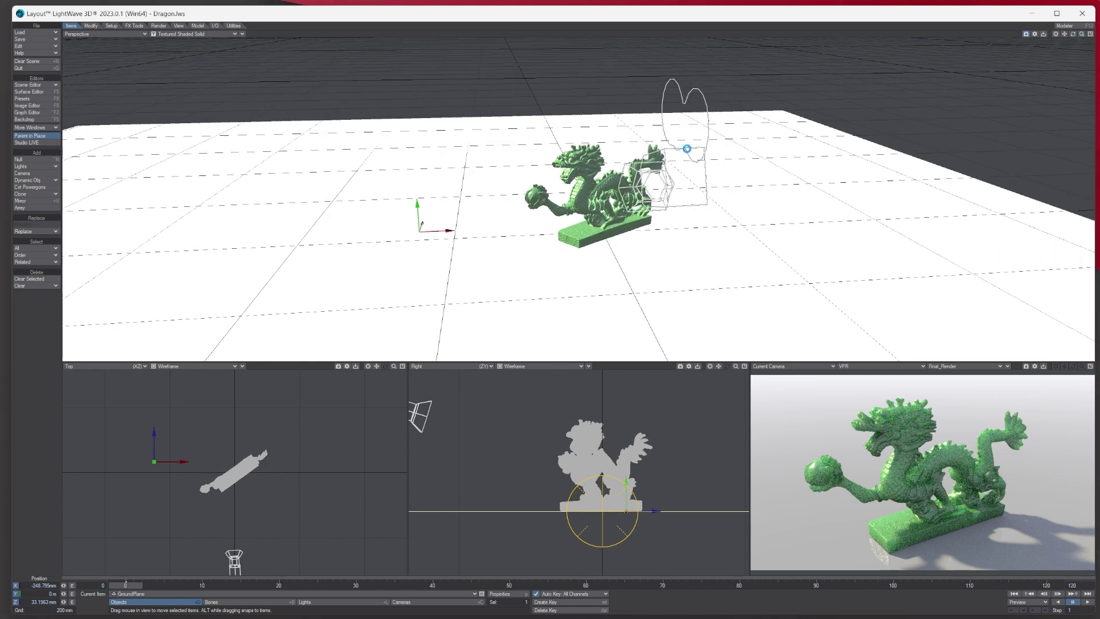
key(shift+c)
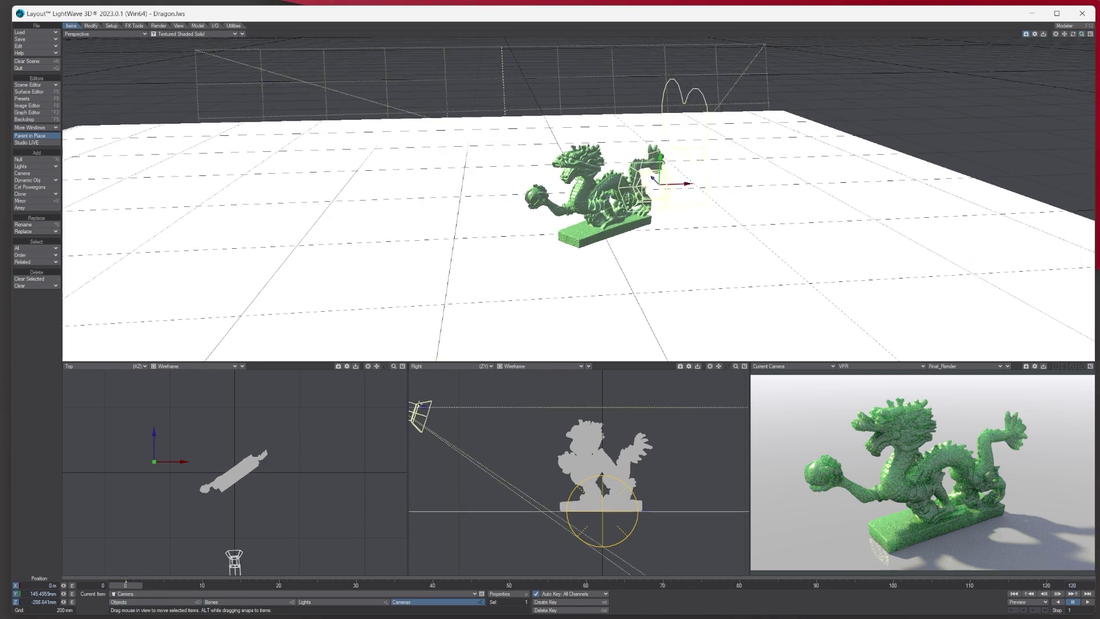
drag(736, 369, 735, 374)
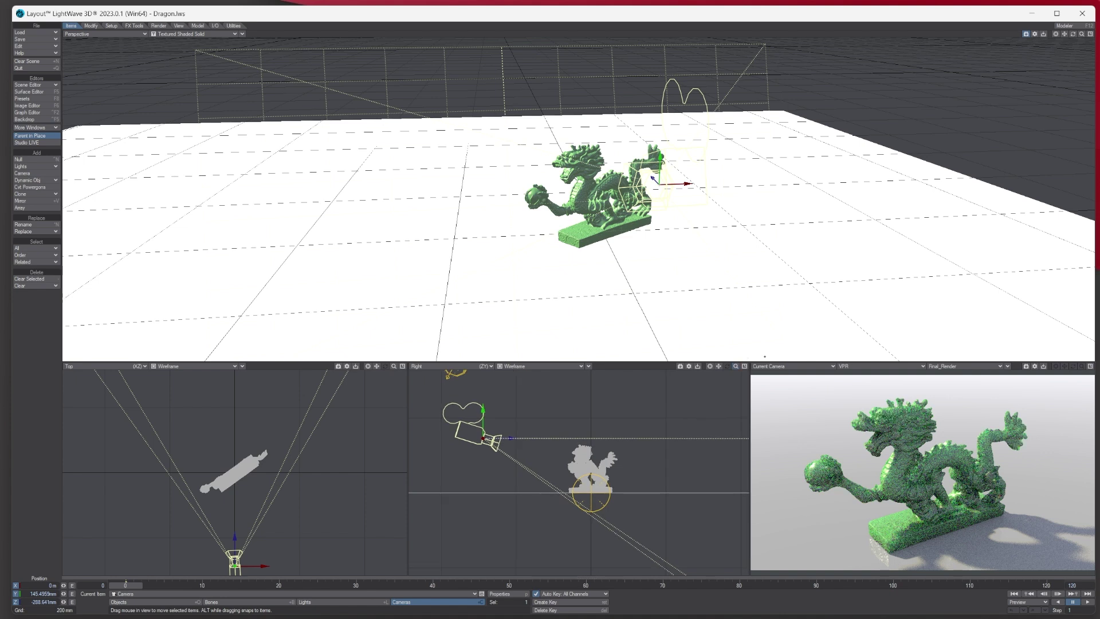
Open the camera's Motion Options and slide the camera along X to about 408.5 mm.
click(112, 26)
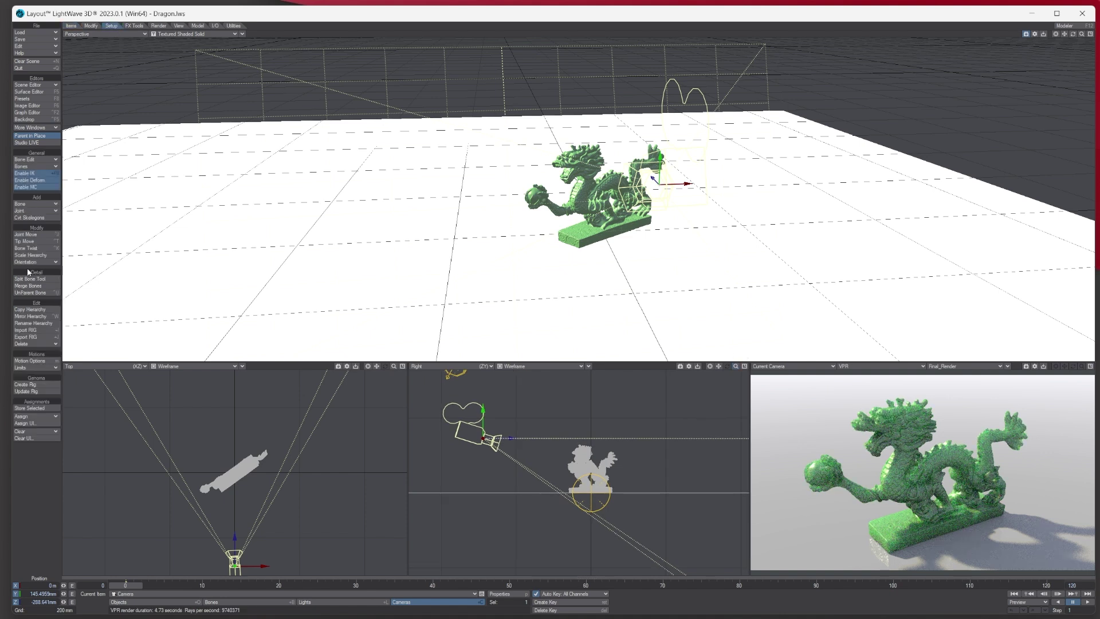
click(36, 360)
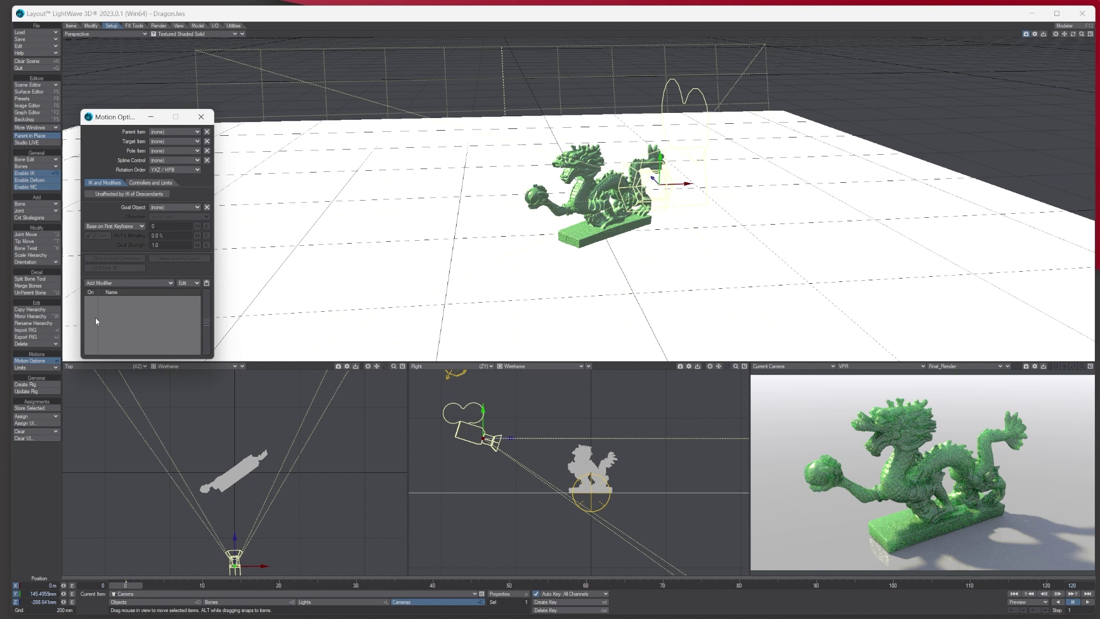
drag(104, 120, 241, 124)
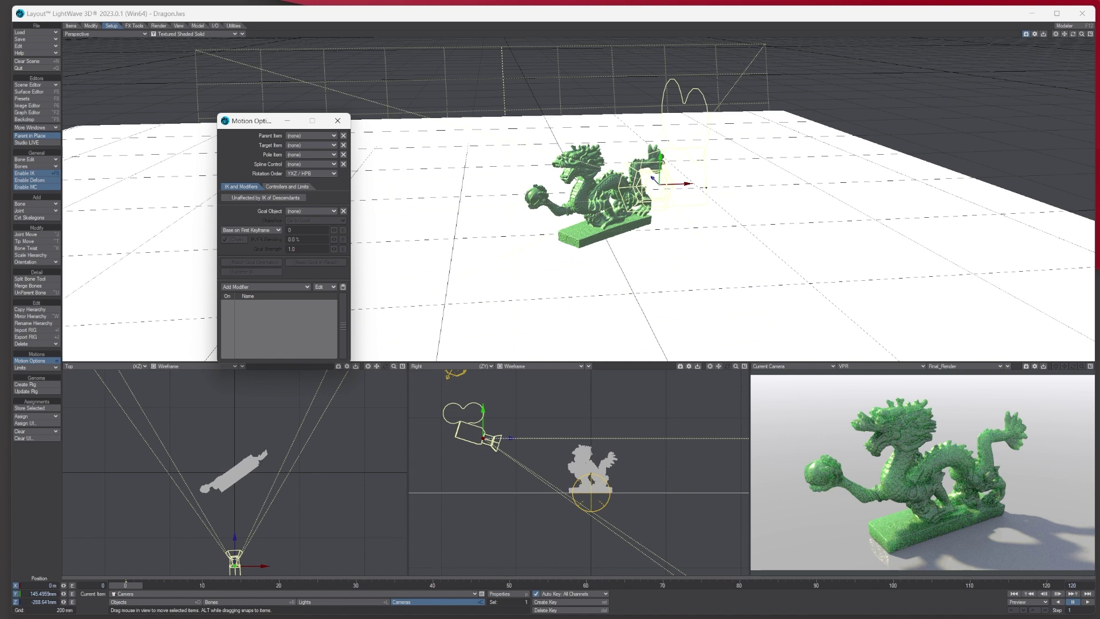
drag(653, 179, 680, 185)
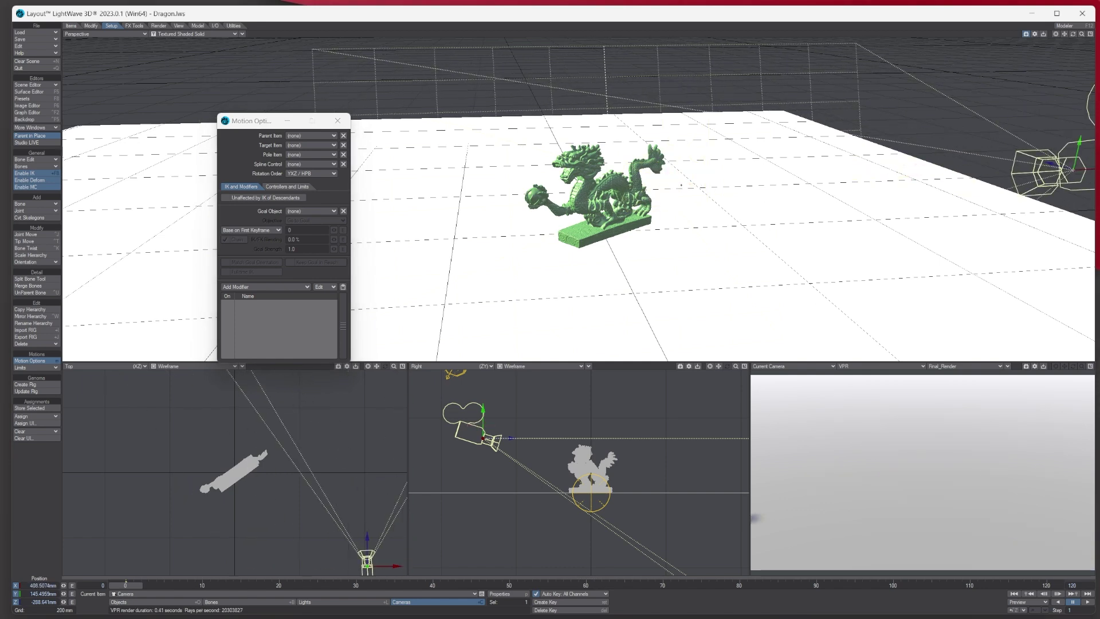
Aim the camera at Dragon_2, then slide the dragon to X 36.157 mm and undo its Y lift.
click(298, 146)
click(302, 150)
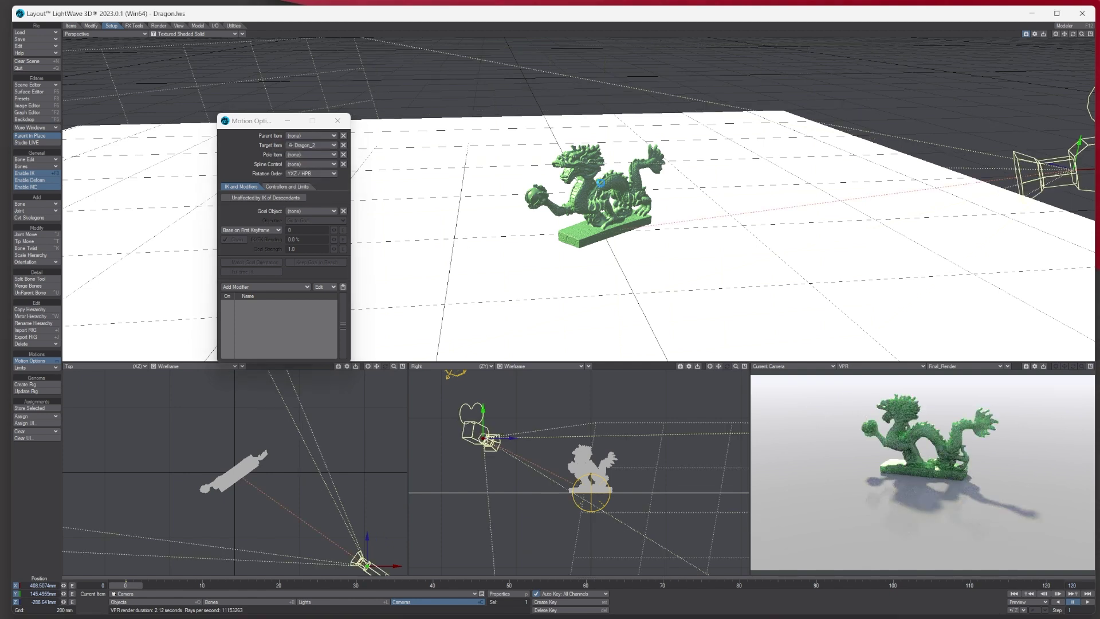
key(shift+o)
drag(630, 230, 522, 234)
drag(215, 473, 275, 472)
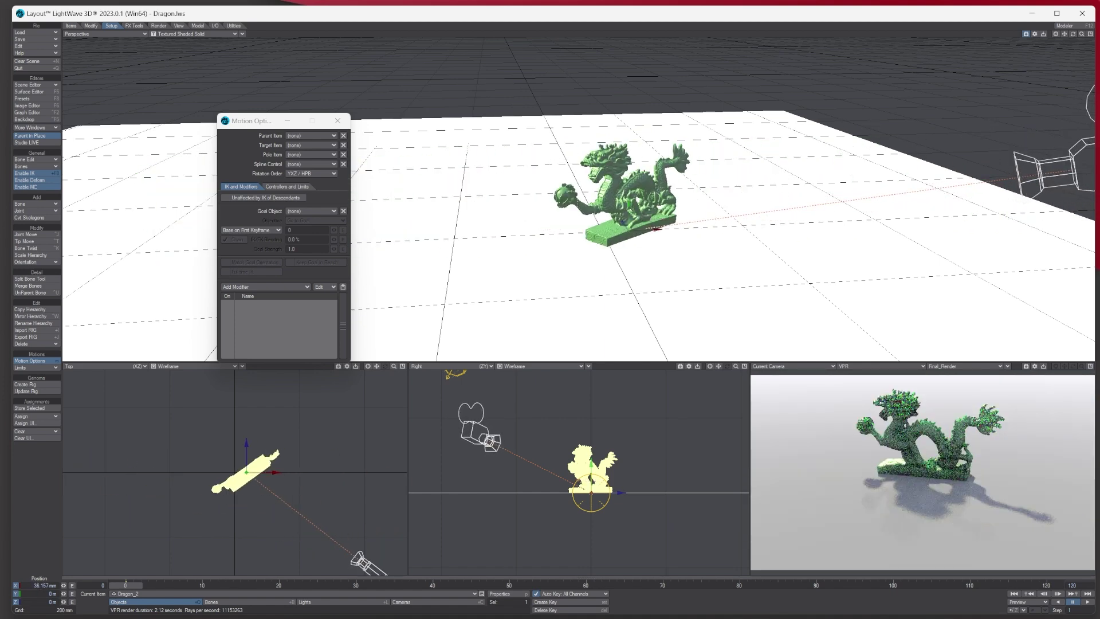
mouse_move(591, 464)
mouse_down()
mouse_move(591, 346)
mouse_move(591, 536)
mouse_move(591, 384)
mouse_move(591, 443)
mouse_up()
key(ctrl+z)
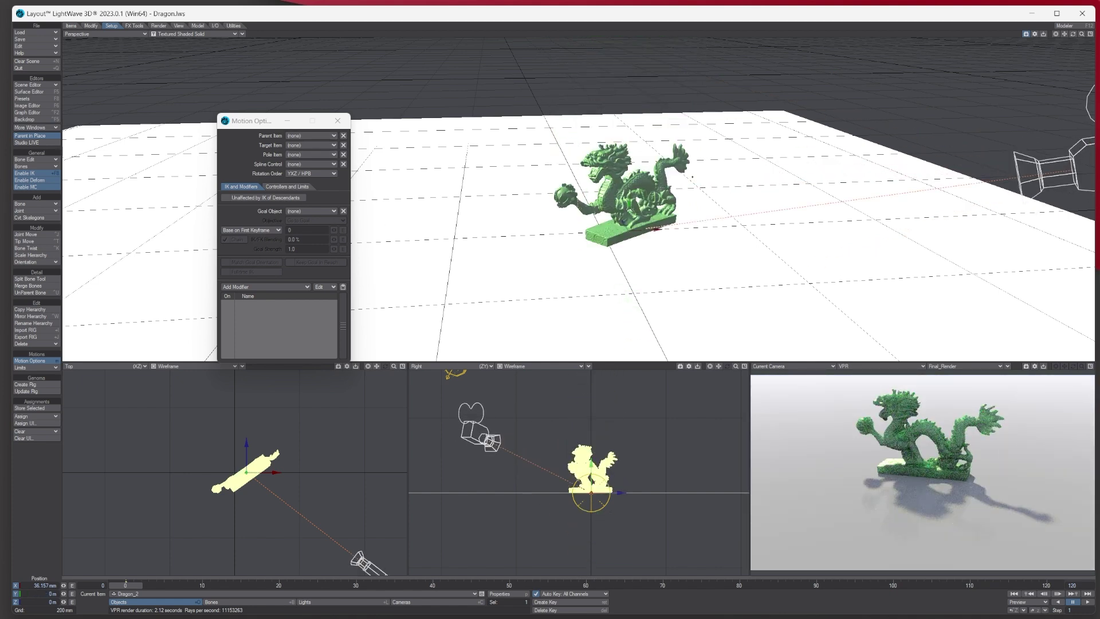
Dismiss the self-parent error and set the camera's Parent Item to Dragon_2.
click(302, 137)
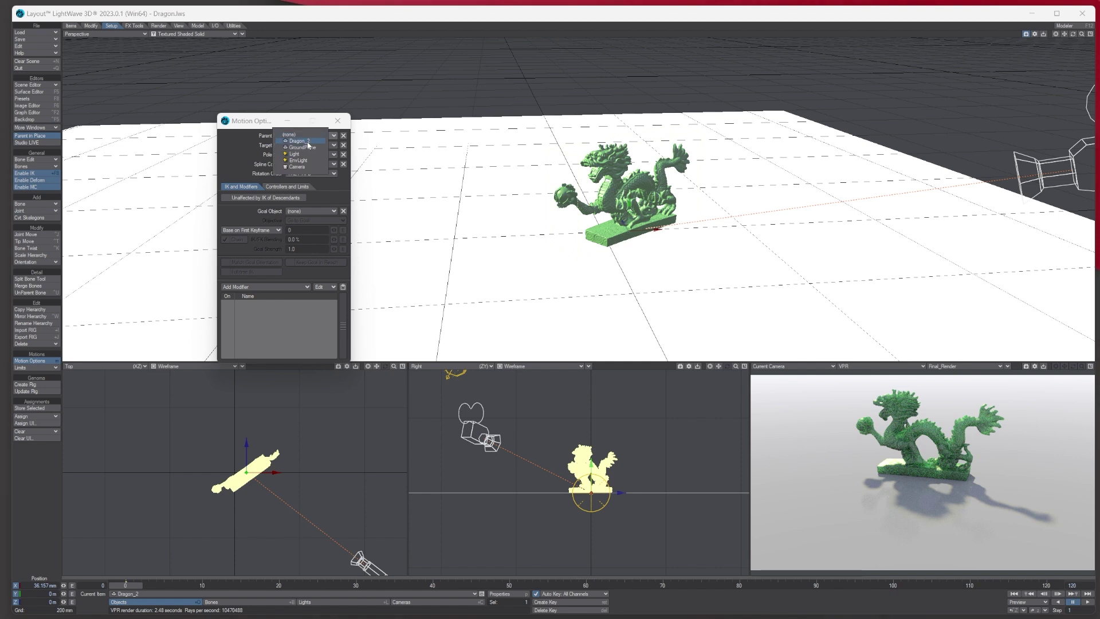
click(308, 142)
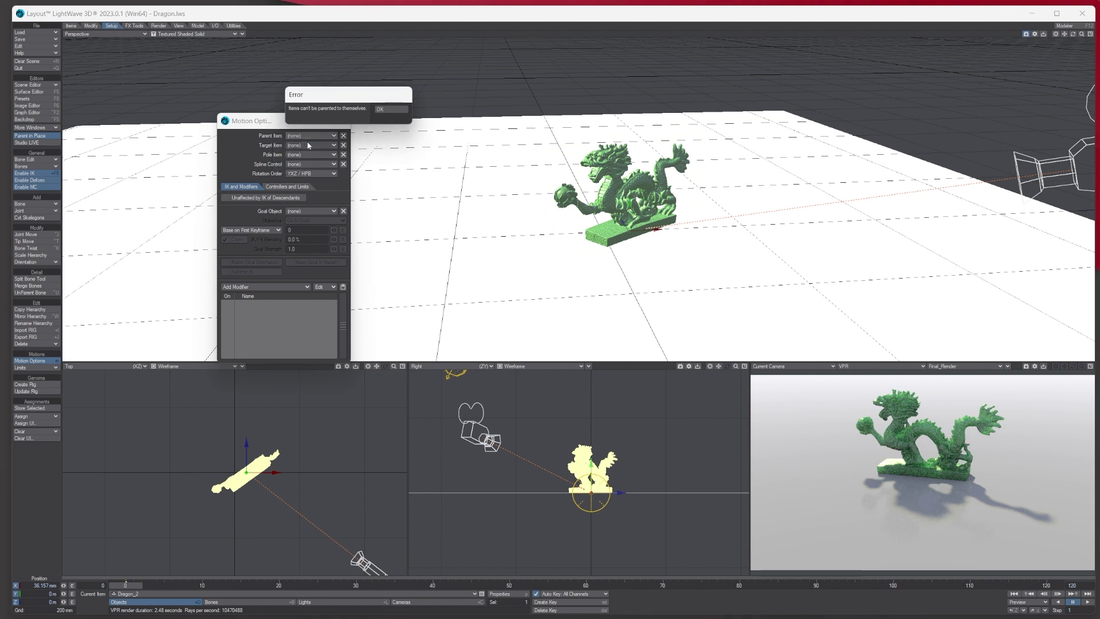
click(381, 109)
click(1064, 162)
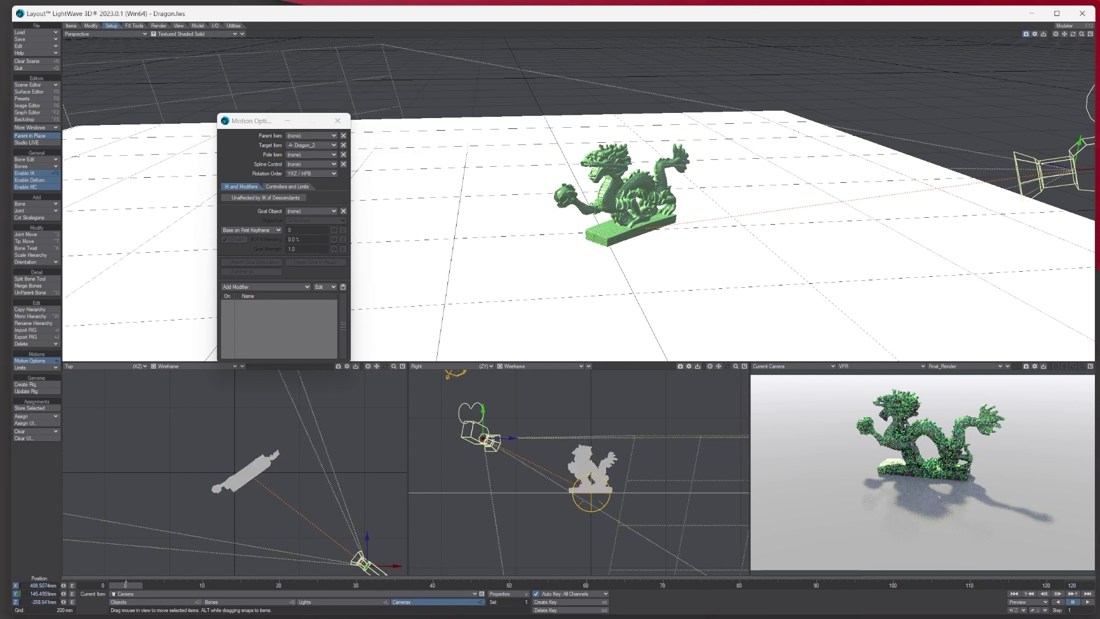
click(311, 136)
click(310, 145)
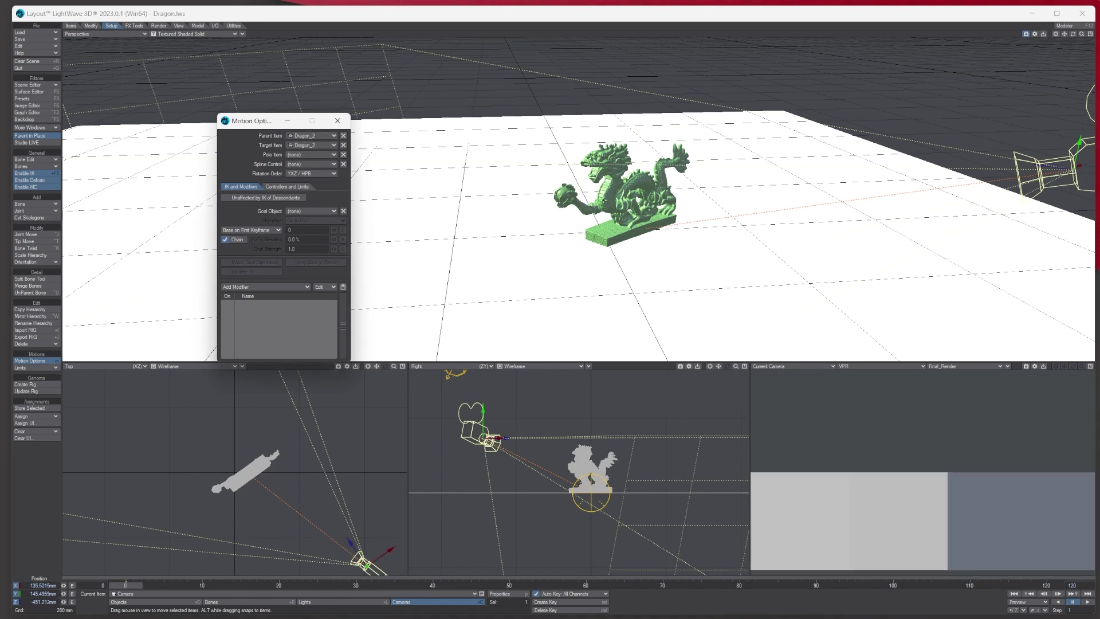
Nudge Dragon_2 to check the camera follows, then set the camera's Target Item to (none).
click(609, 187)
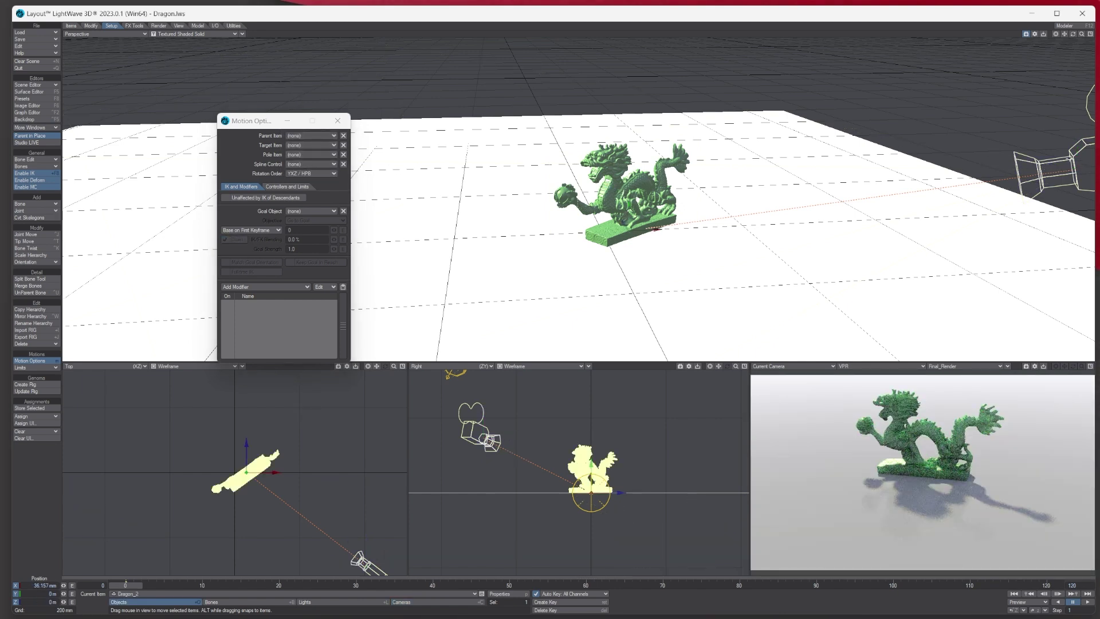
drag(1054, 162, 1057, 161)
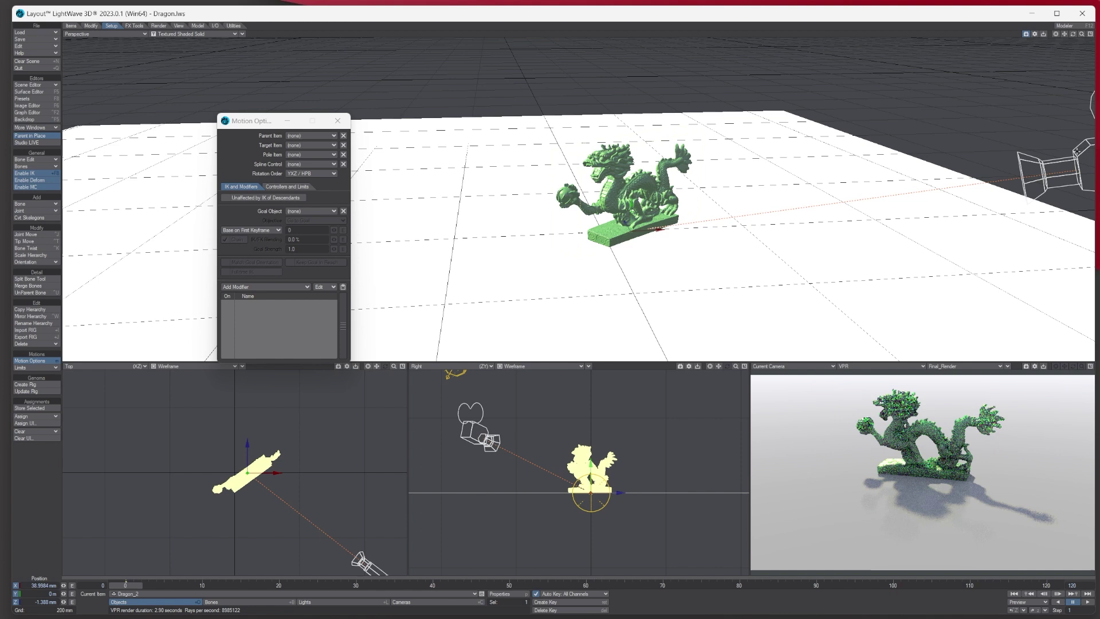
click(1058, 162)
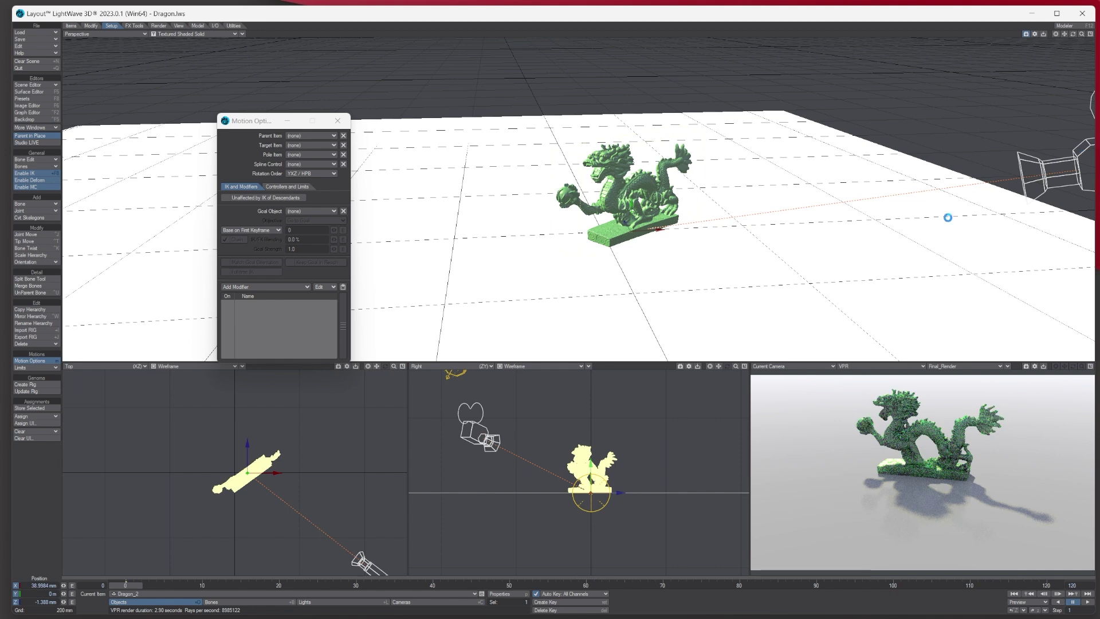
click(303, 136)
click(294, 145)
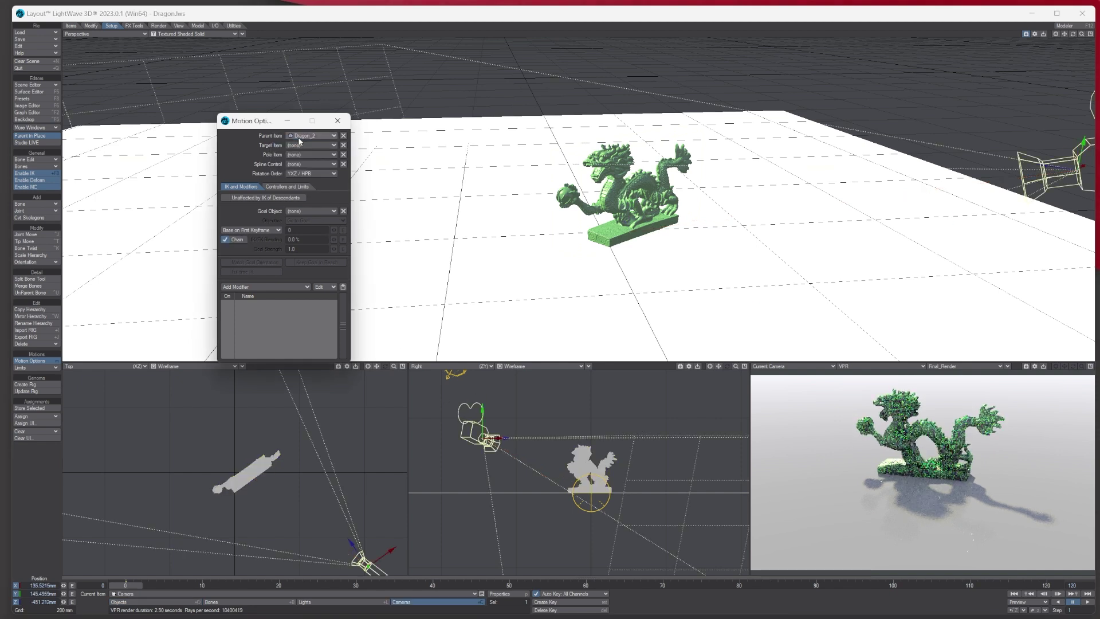
click(616, 177)
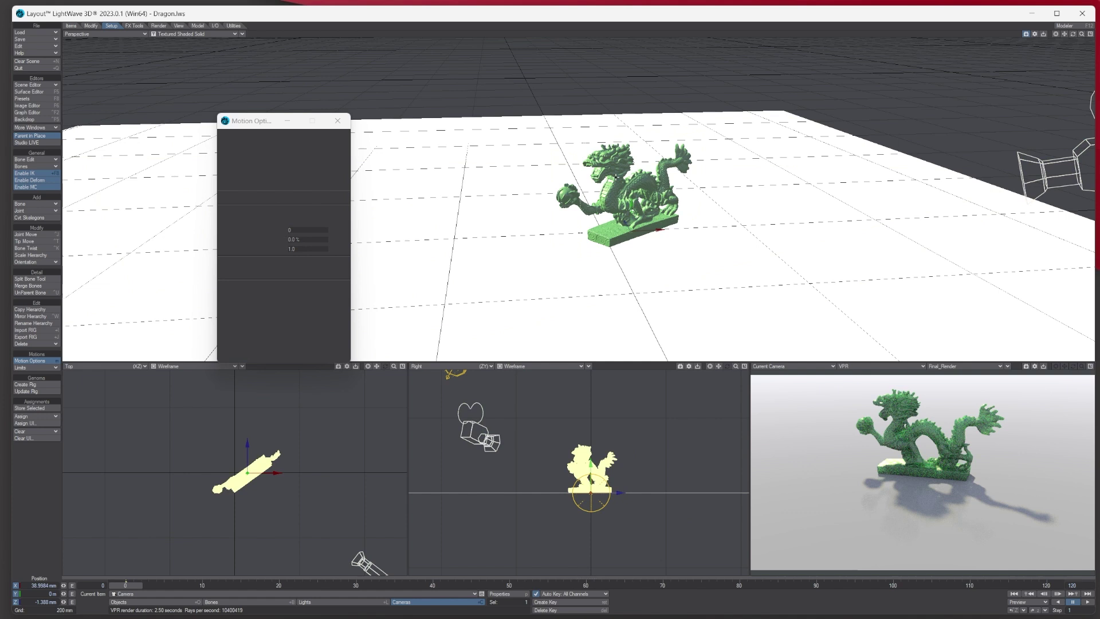
Slide Dragon_2 along X to about -114.9 mm and select the camera to confirm its parent.
drag(659, 230, 576, 234)
mouse_move(538, 197)
mouse_down()
mouse_move(147, 197)
mouse_move(724, 198)
mouse_move(135, 198)
mouse_move(602, 198)
mouse_move(504, 198)
mouse_move(524, 197)
mouse_up()
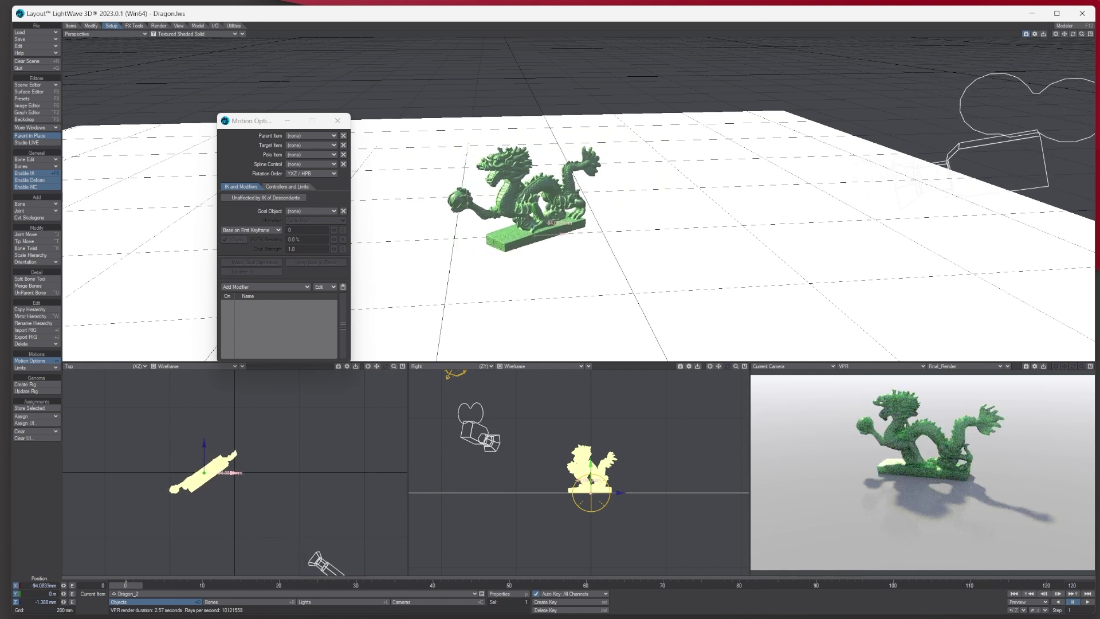
drag(524, 197, 507, 198)
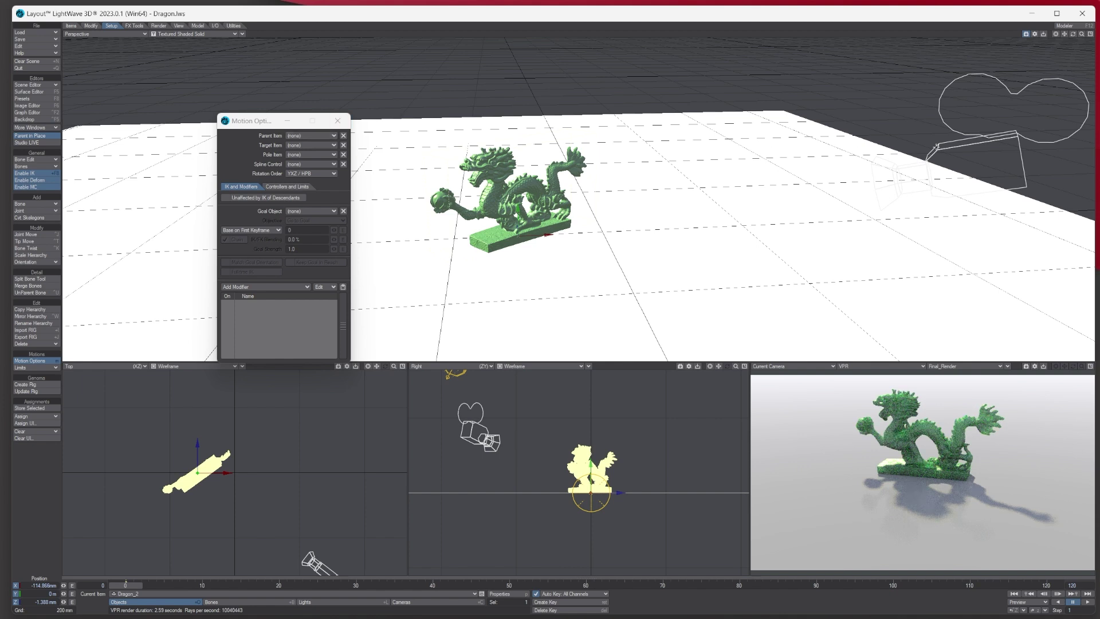
click(946, 133)
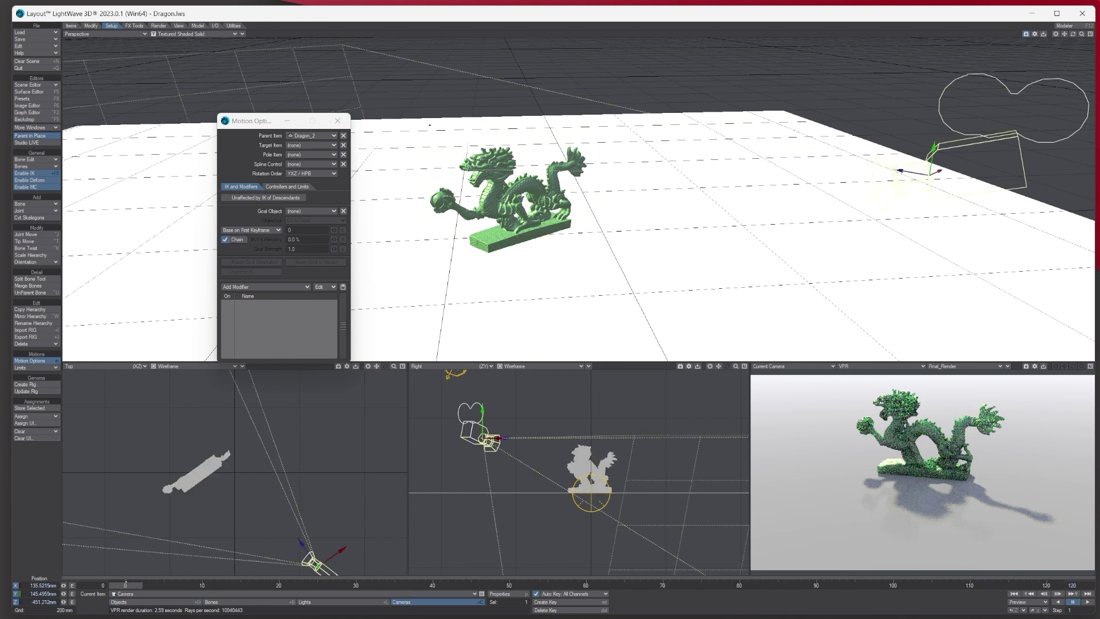
Close the Motion Options dialog with its red close button.
click(338, 121)
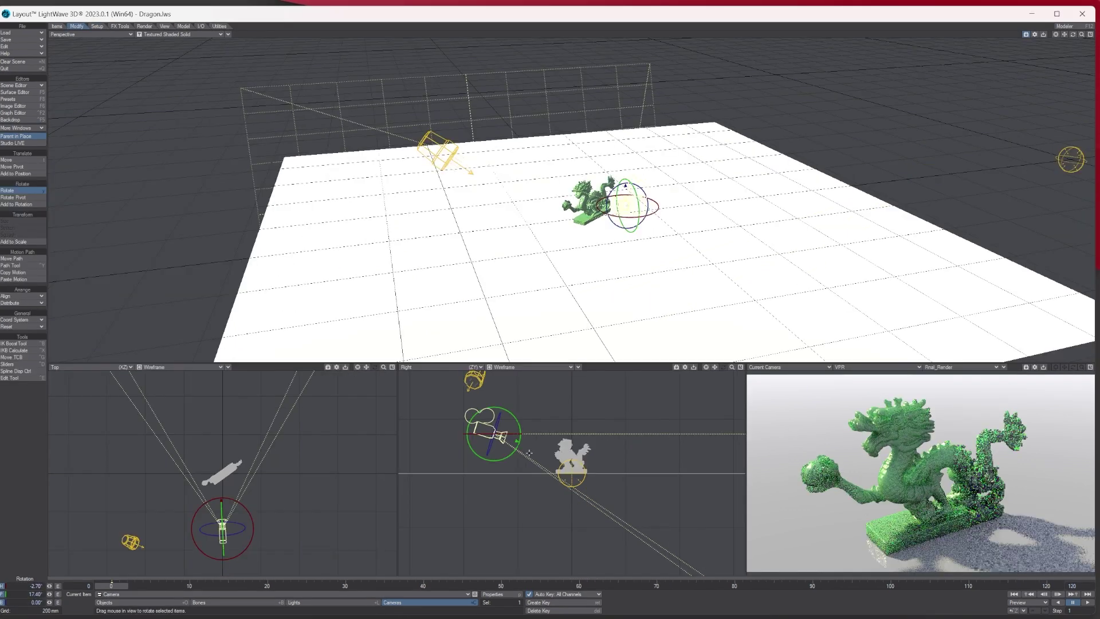